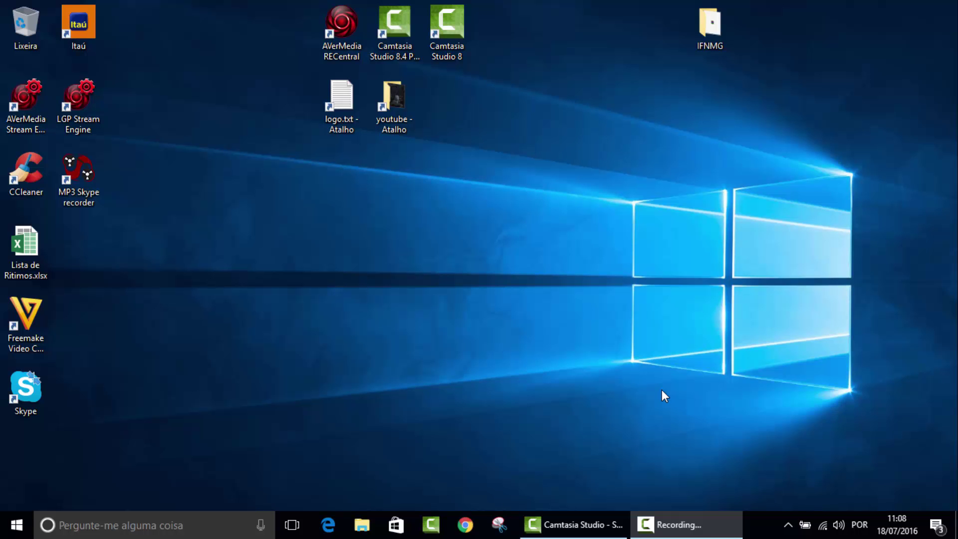
- Open the Windows Update settings, review the advanced options for how updates are installed, and return to the update status page
click(4, 527)
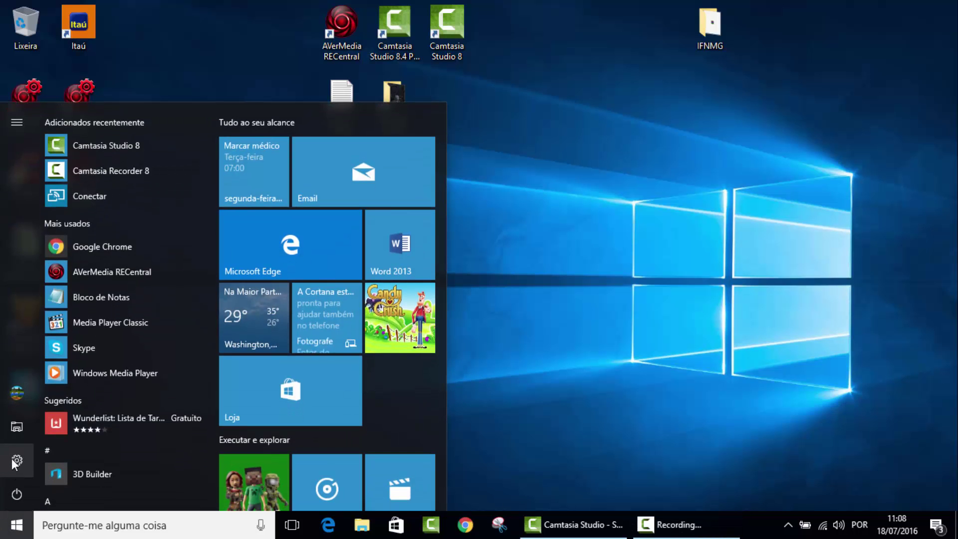
click(18, 460)
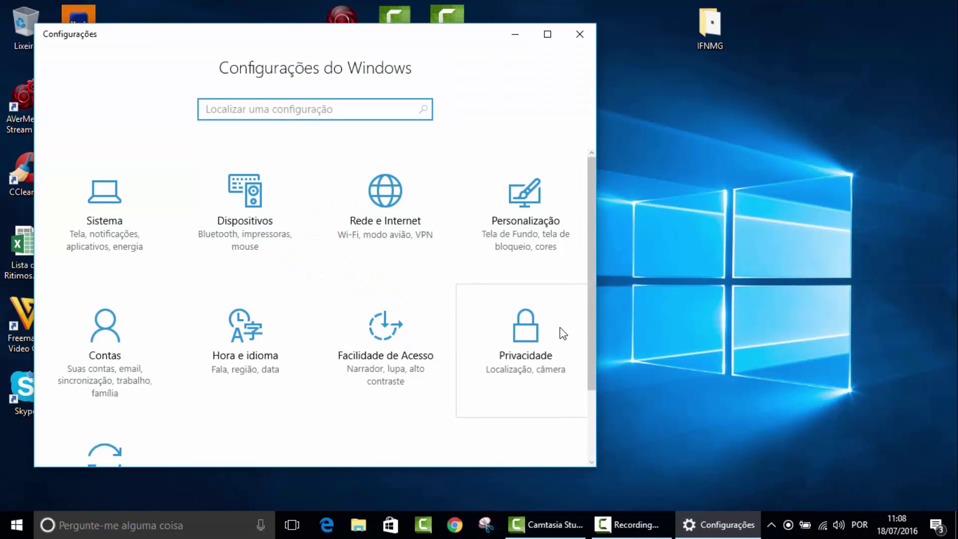
scroll(99, 318, down, 2)
click(94, 345)
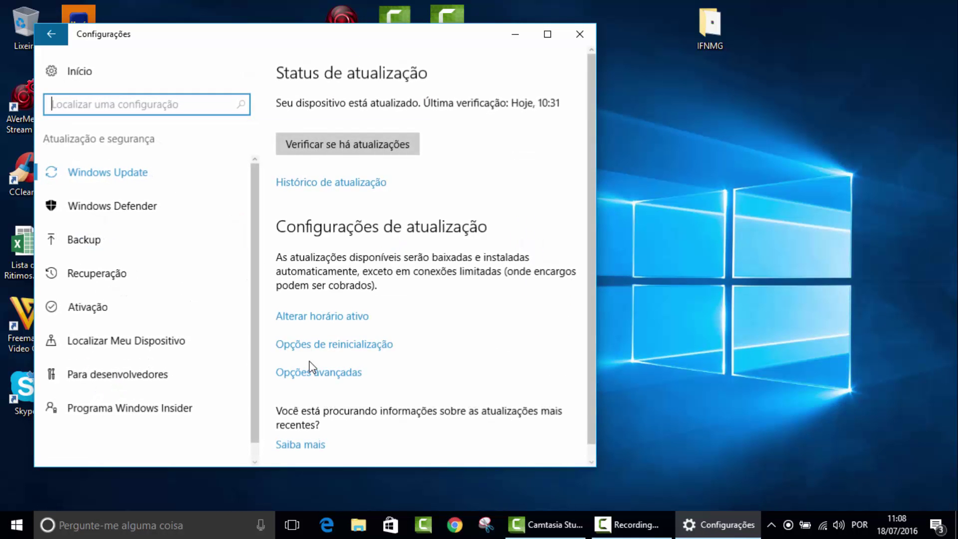
click(344, 357)
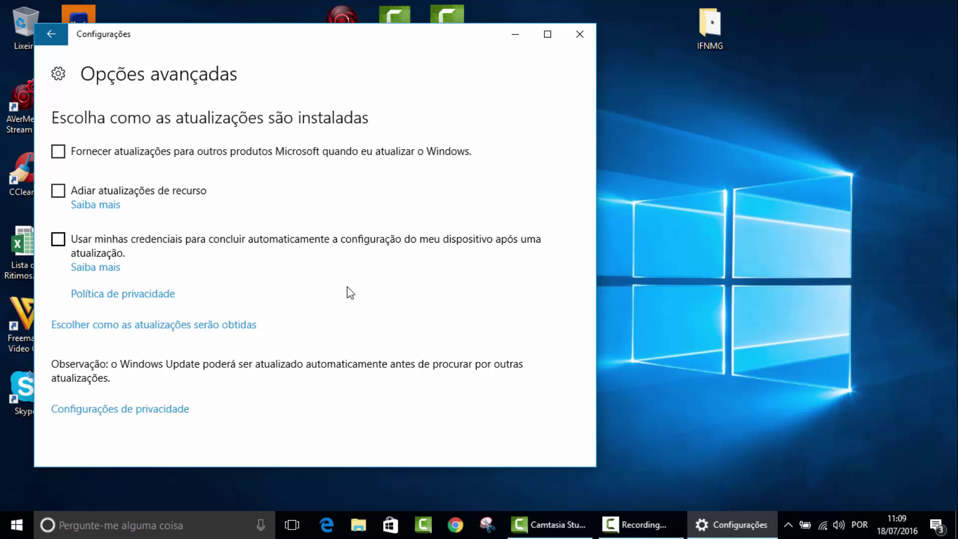
click(56, 32)
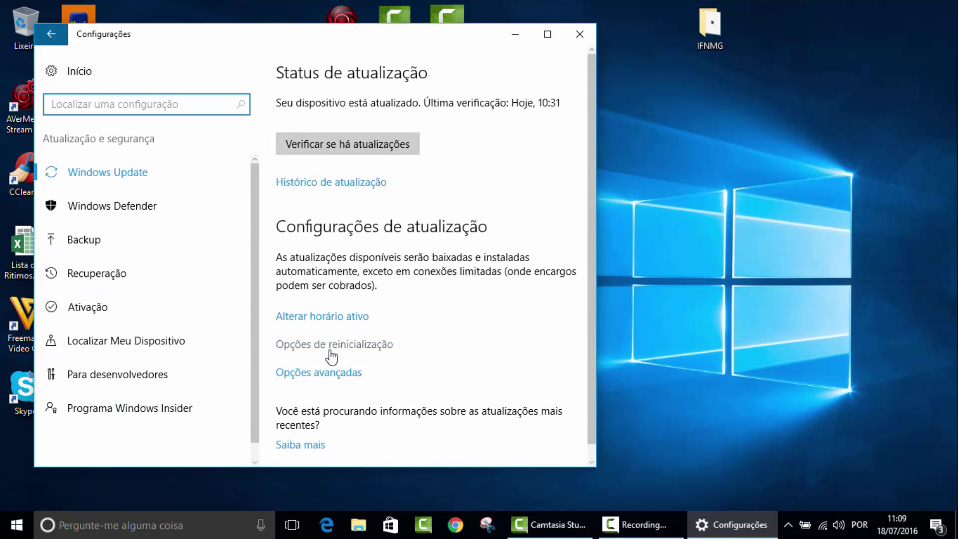
- Review the available Insider levels in the Windows Insider Program settings, keep Modo Lento, and close Settings
click(153, 426)
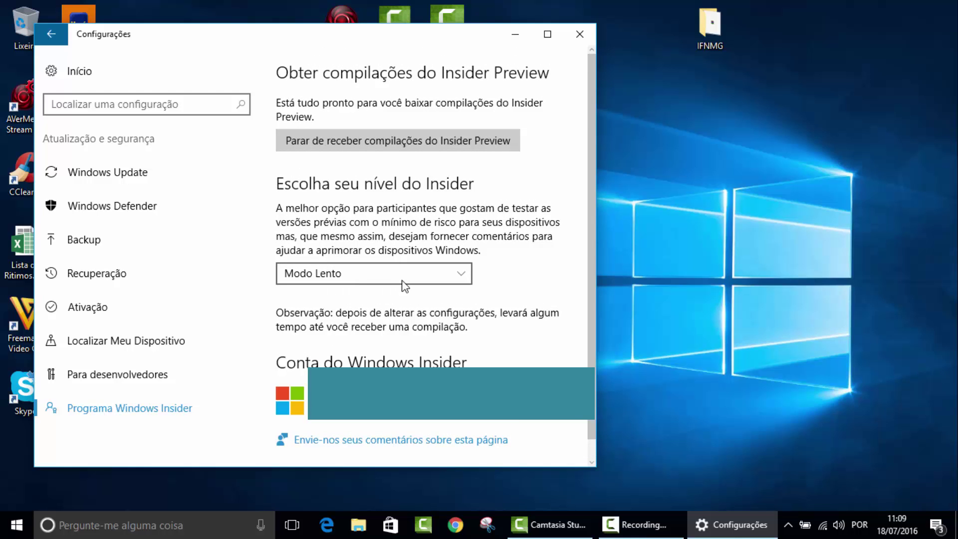
click(438, 282)
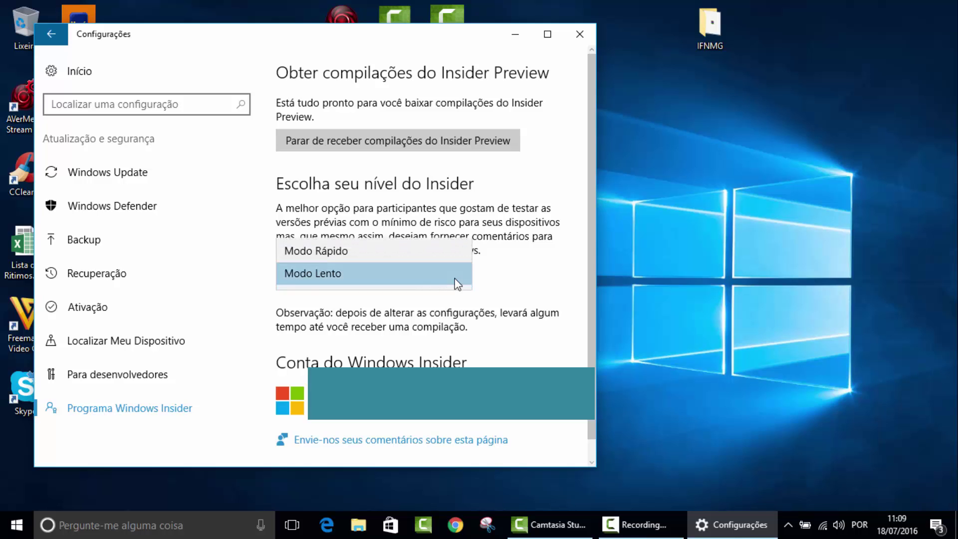
click(509, 288)
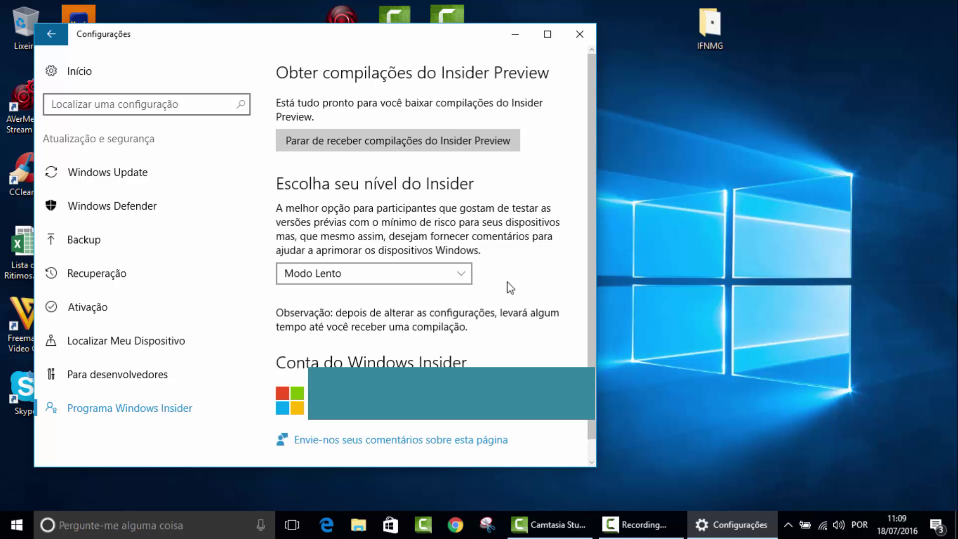
click(453, 275)
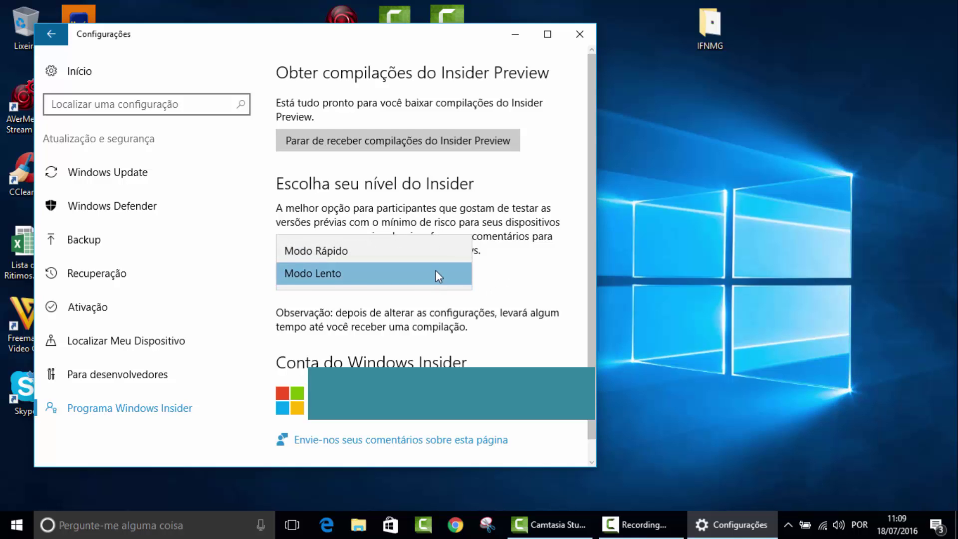
click(503, 280)
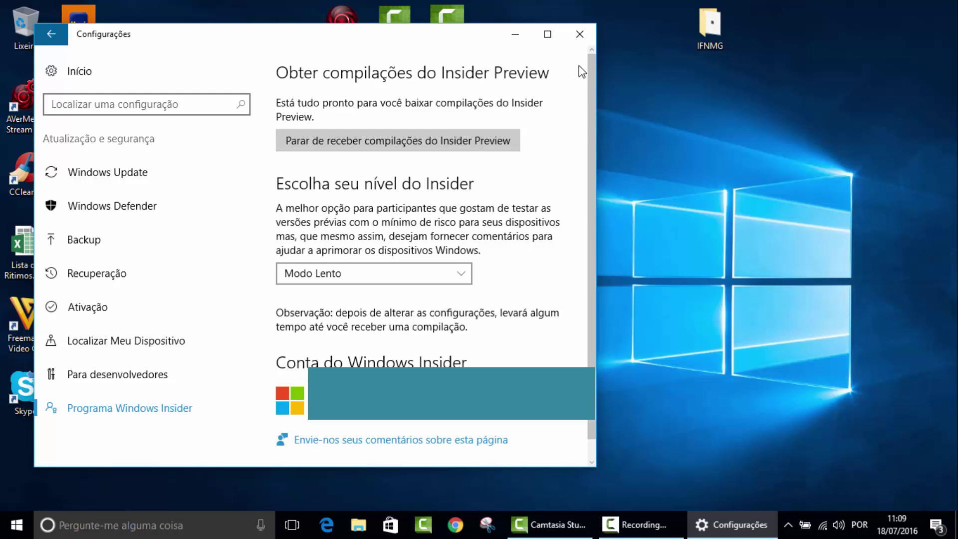
click(580, 35)
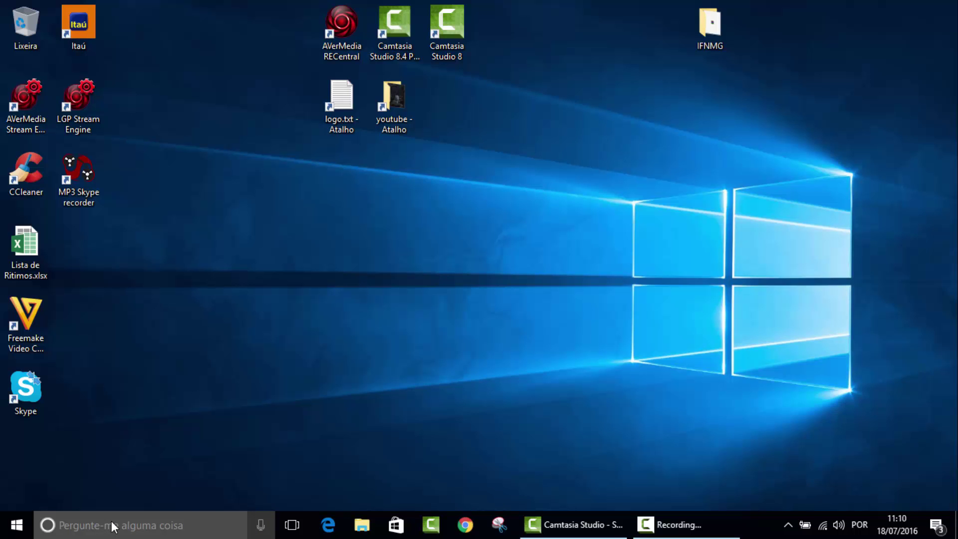
- Look through Cortana's home cards and its settings, including the Ei Cortana response options, and close Cortana
click(134, 533)
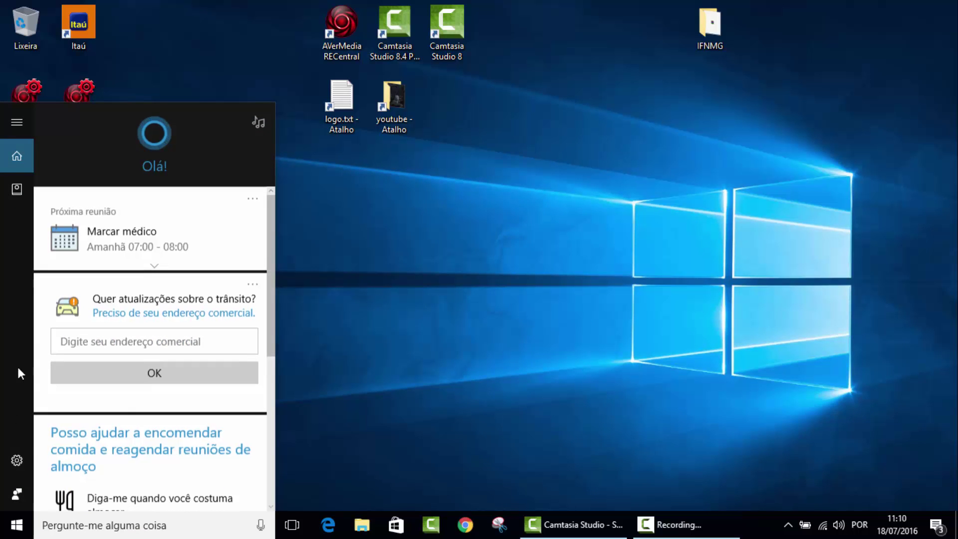
scroll(123, 343, down, 3)
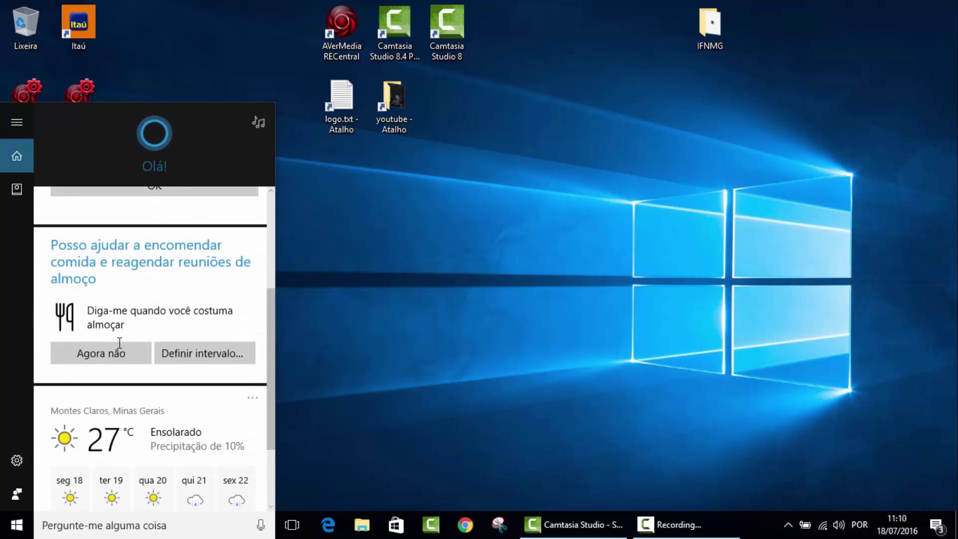
scroll(120, 343, up, 3)
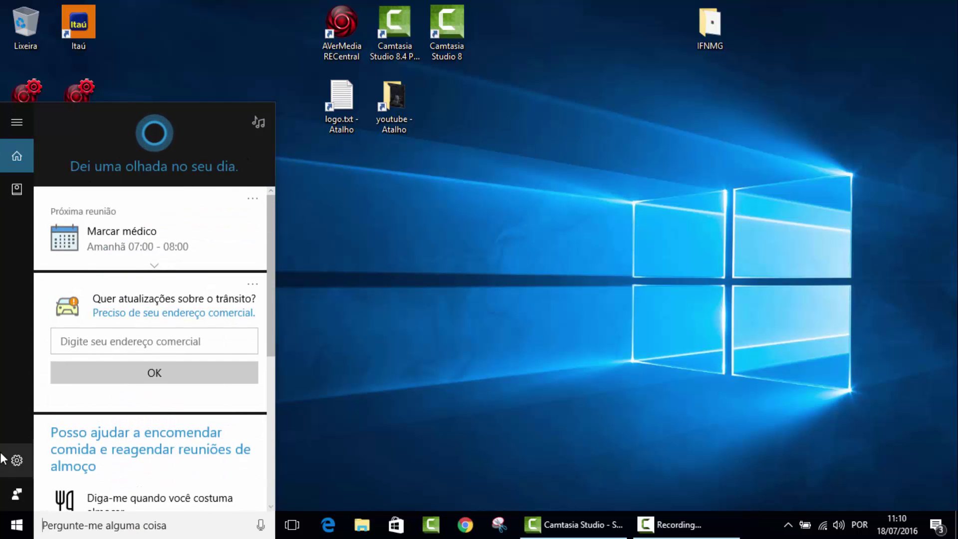
click(15, 459)
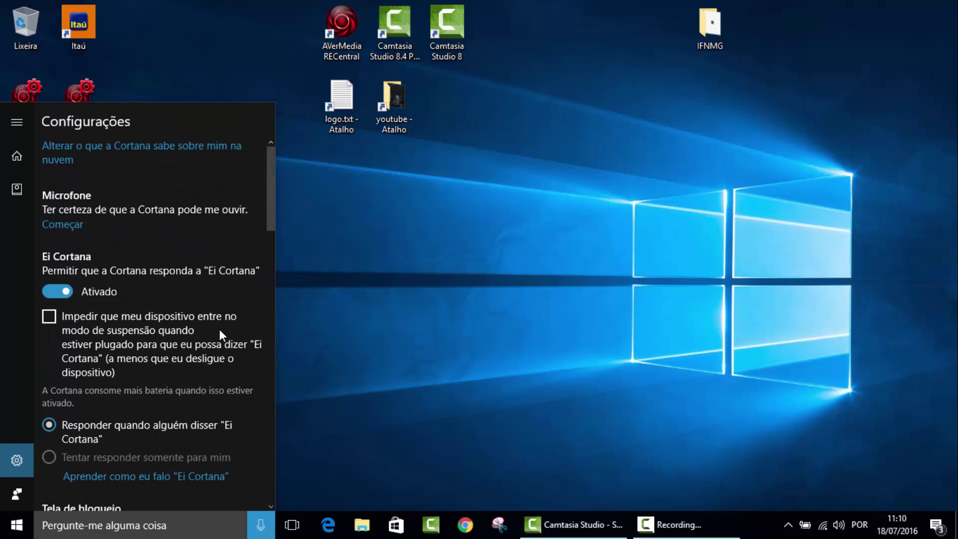
scroll(219, 329, down, 12)
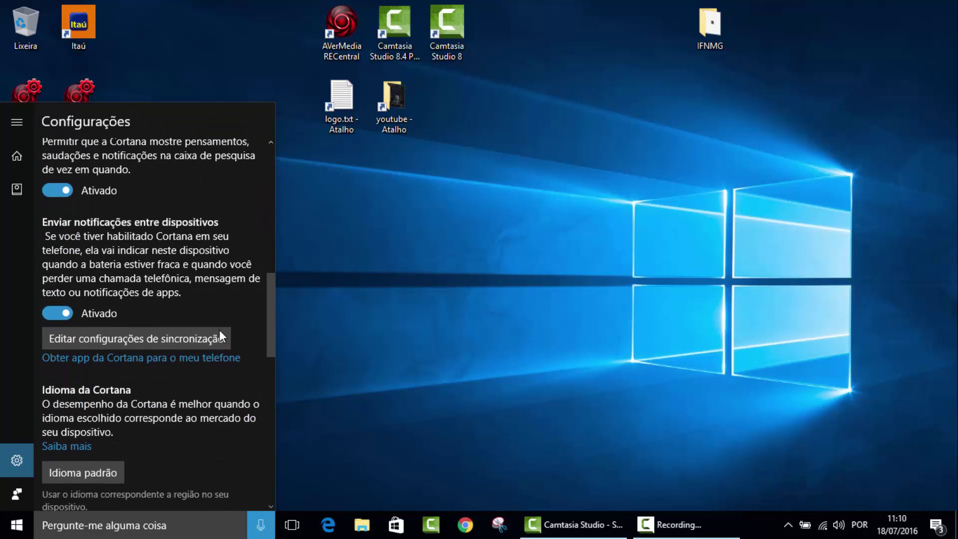
scroll(219, 331, down, 8)
scroll(220, 331, up, 12)
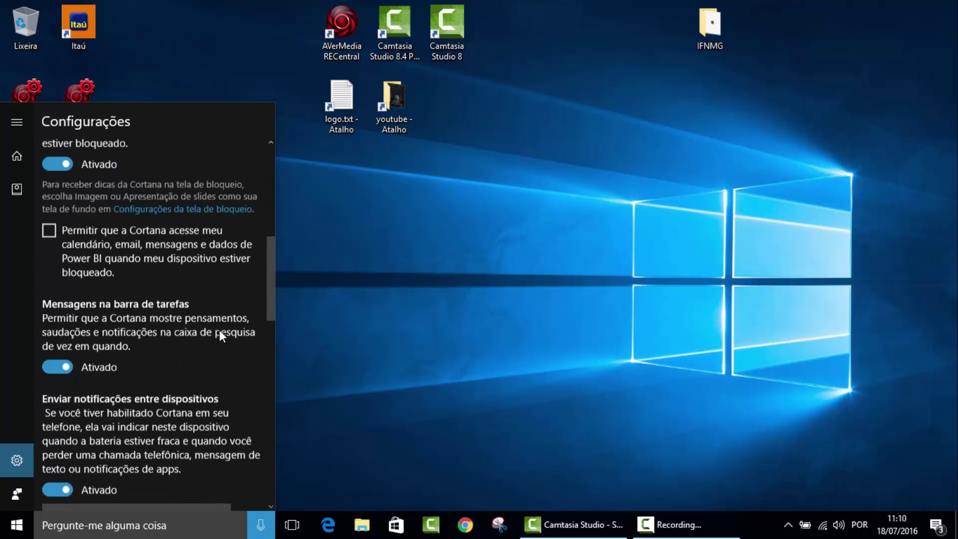
scroll(219, 330, up, 8)
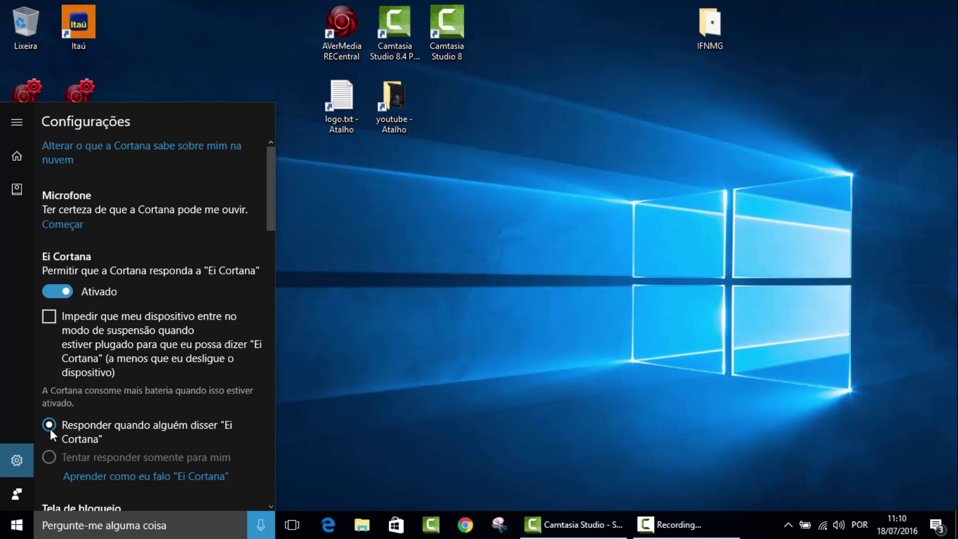
click(419, 333)
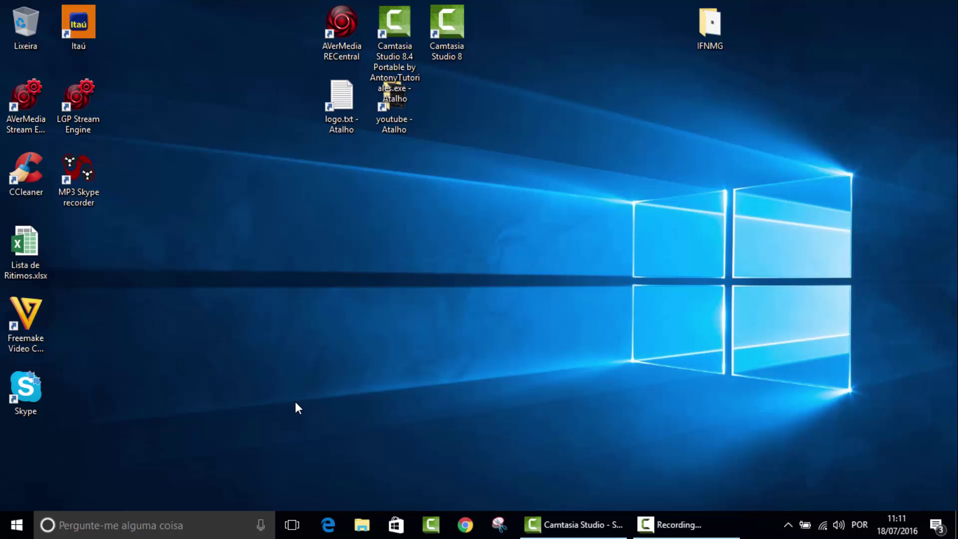
- Ask Cortana by voice "Quantos anos você tem cortana" and "Quem é o seu chefe", and close the web search window
key(super+c)
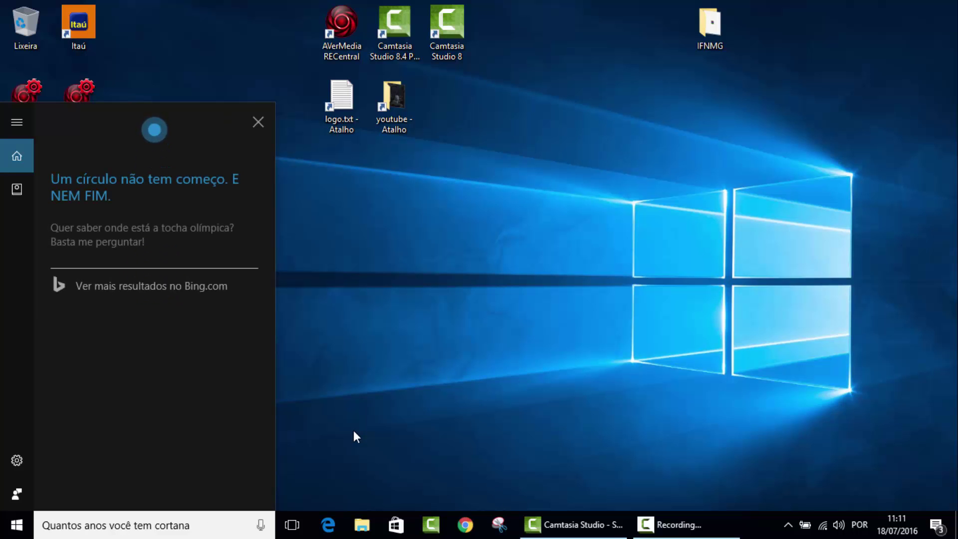
click(261, 525)
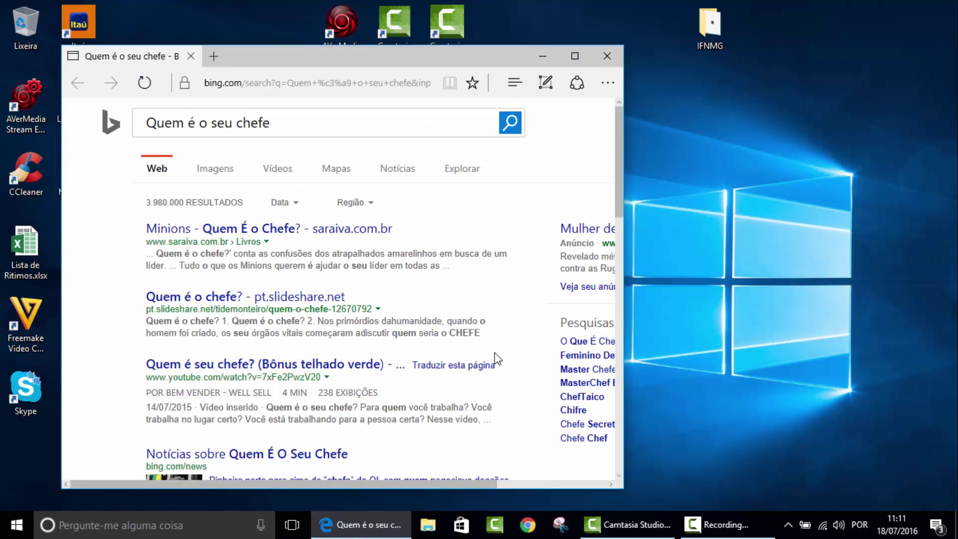
click(618, 65)
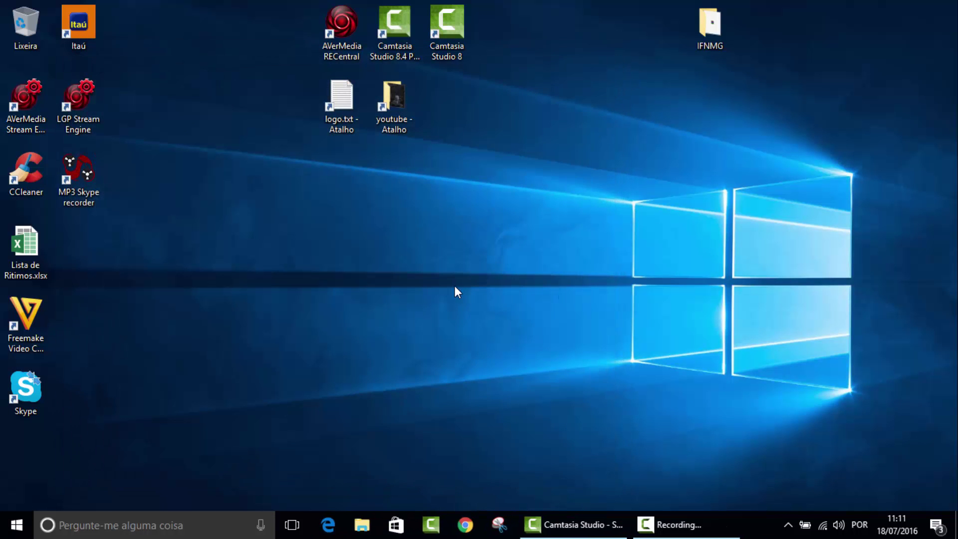
- Ask Cortana by voice "Quem é o seu pai", close the web results, and ask "Onde você mora"
click(259, 525)
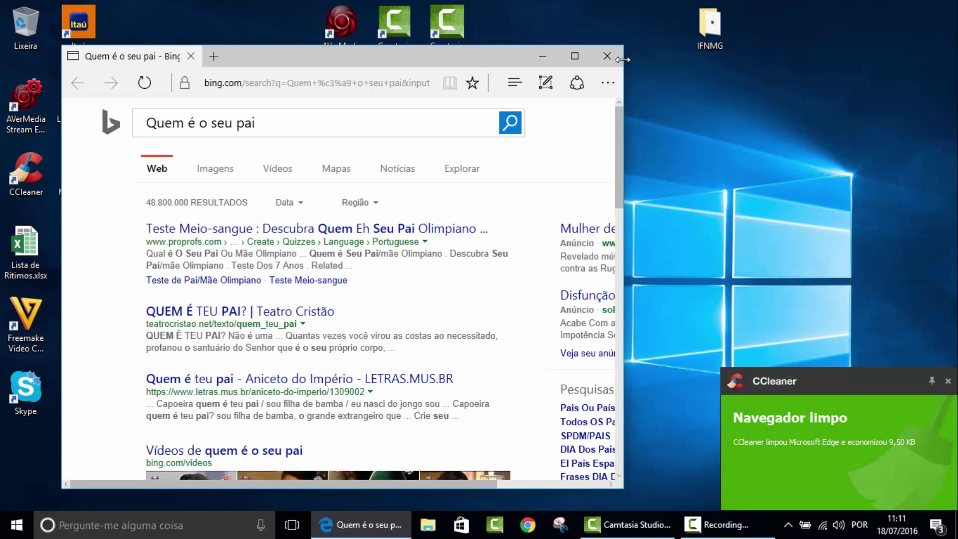
key(alt+F4)
click(261, 524)
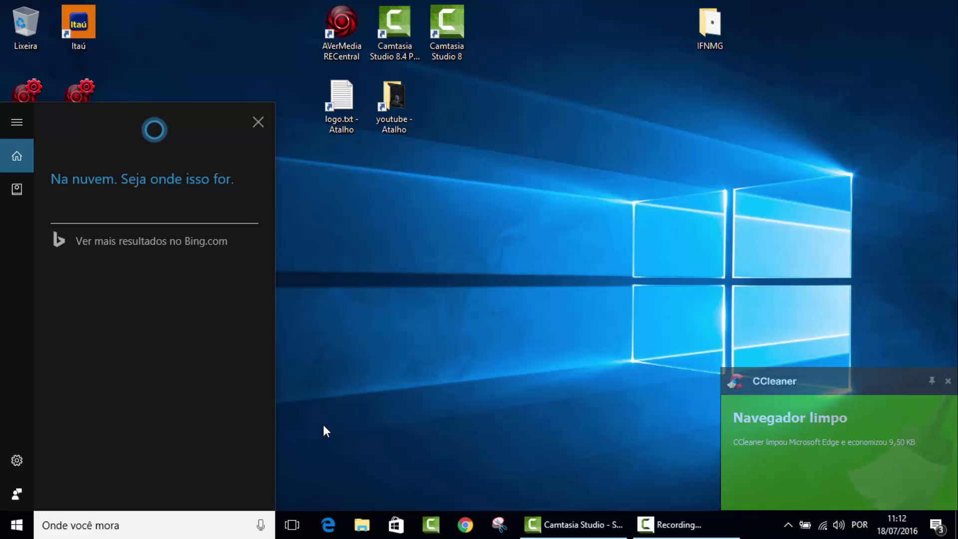
- Ask Cortana by voice "Conte-me 1 piada" and close the web search window
click(260, 525)
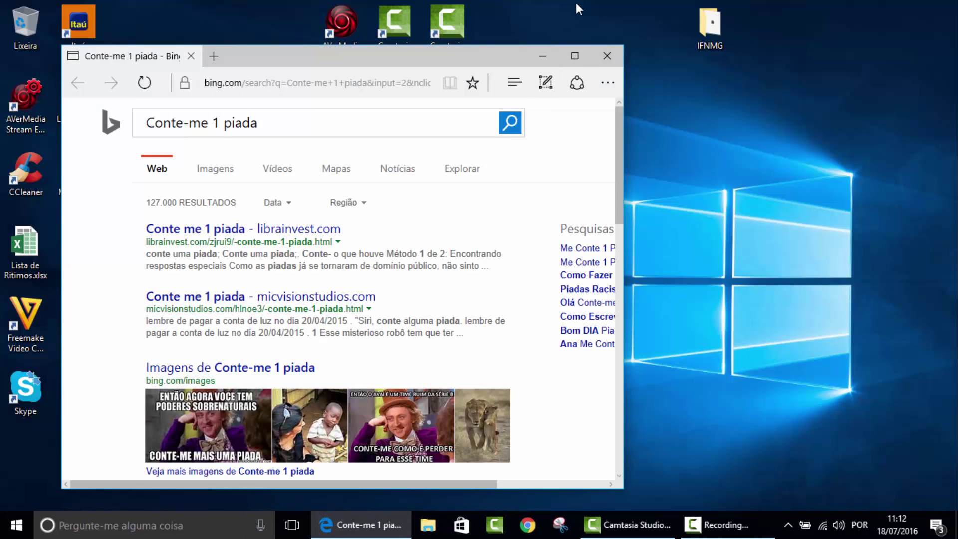
click(608, 83)
click(607, 56)
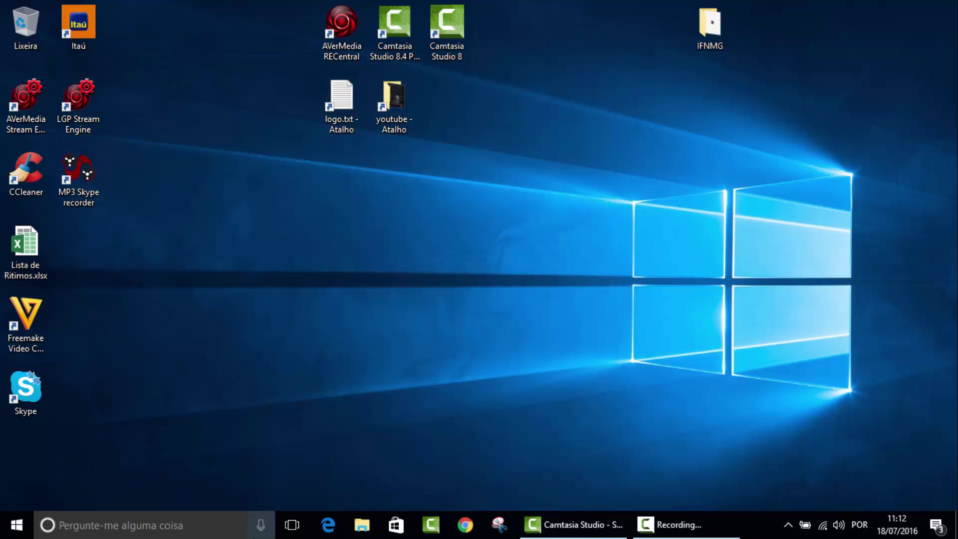
- Use Cortana's voice input to start an SMS message and to bring up the Outlook inbox, dismissing each one
click(260, 525)
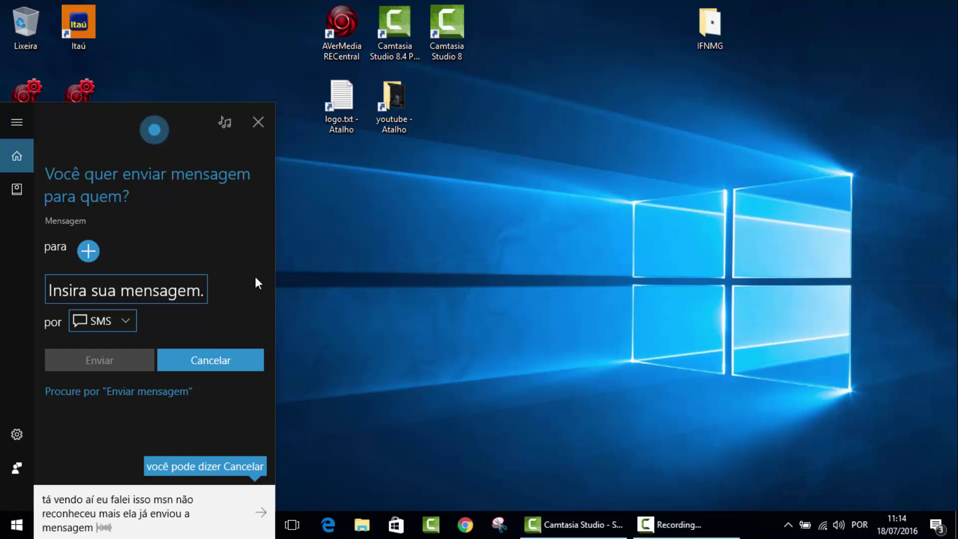
click(258, 122)
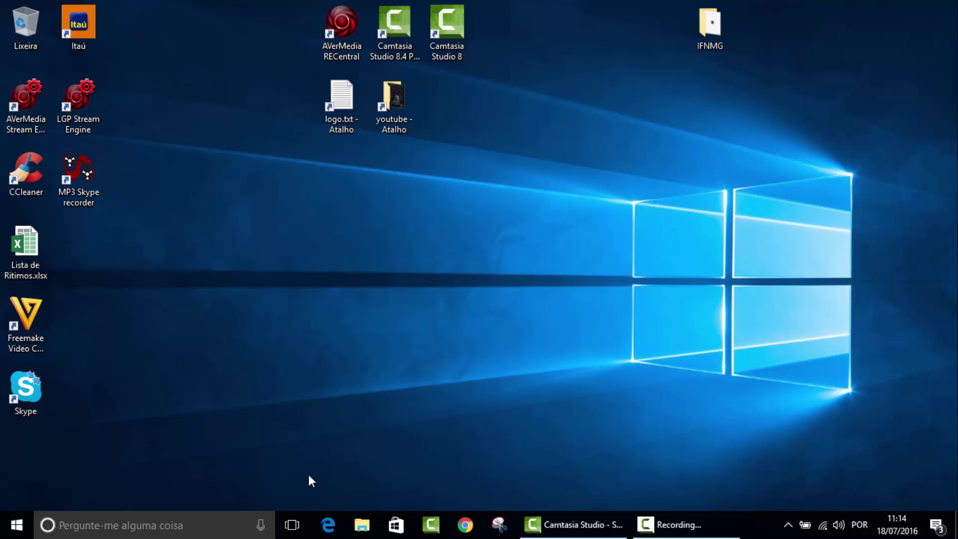
click(264, 525)
click(261, 524)
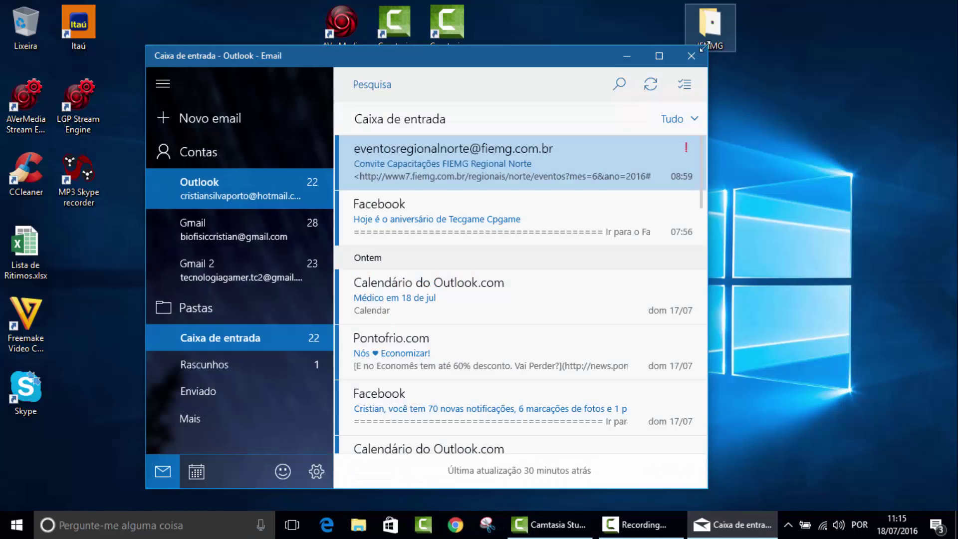
click(691, 56)
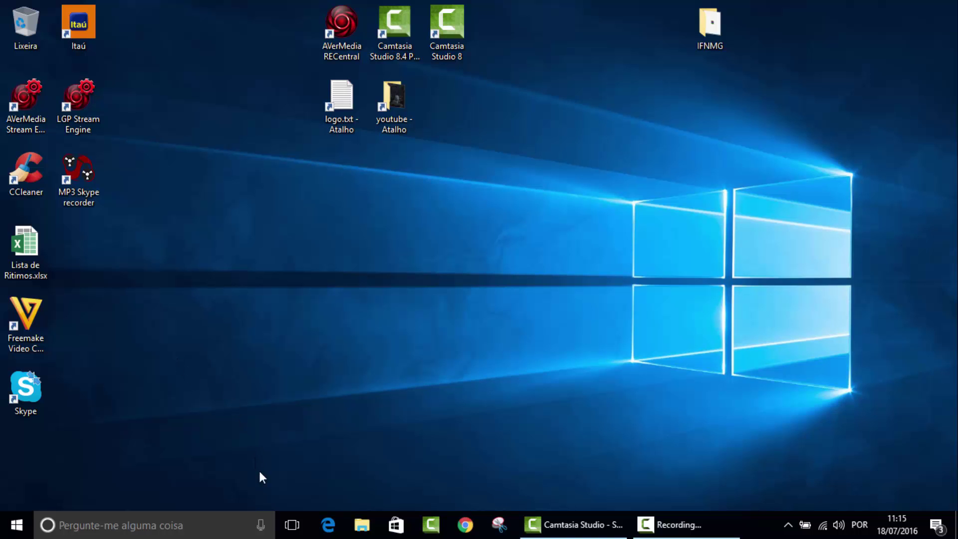
- Give Cortana the voice commands "Enviar 1 e-mail" and "Enviar e-mail", closing each web search window and the CCleaner notification
click(258, 525)
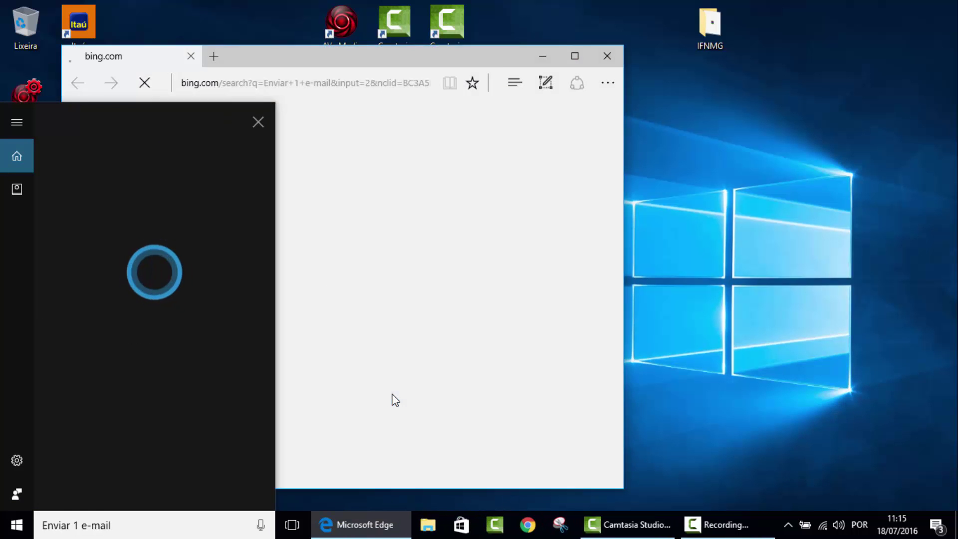
click(606, 55)
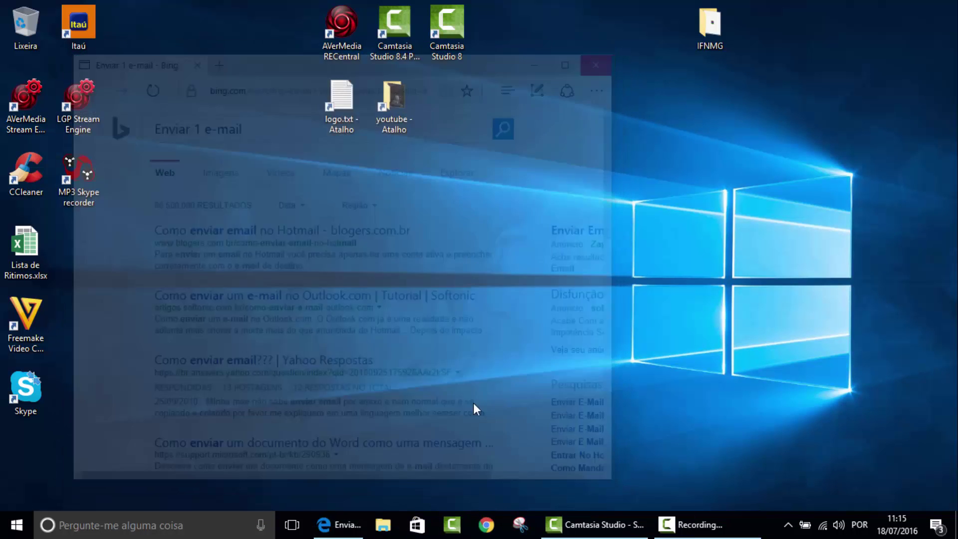
click(260, 525)
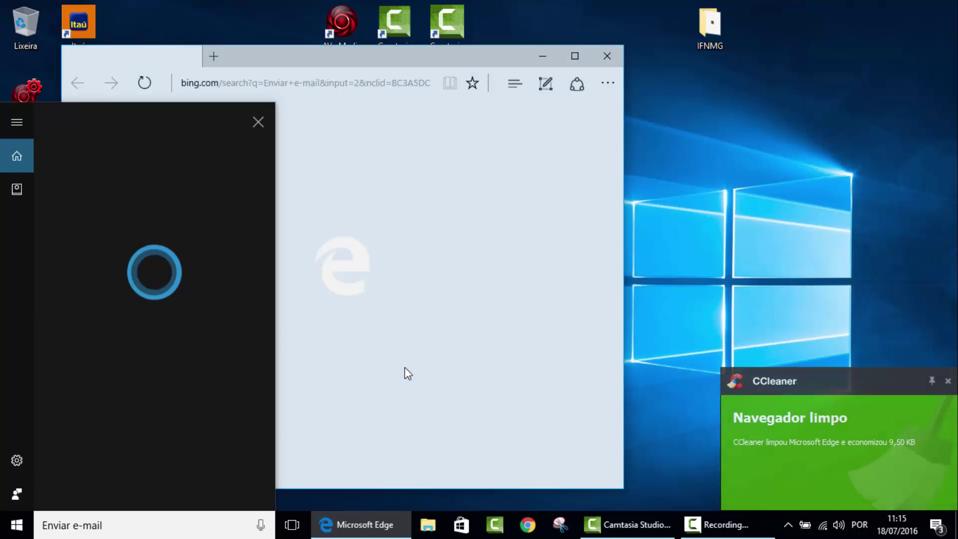
click(608, 56)
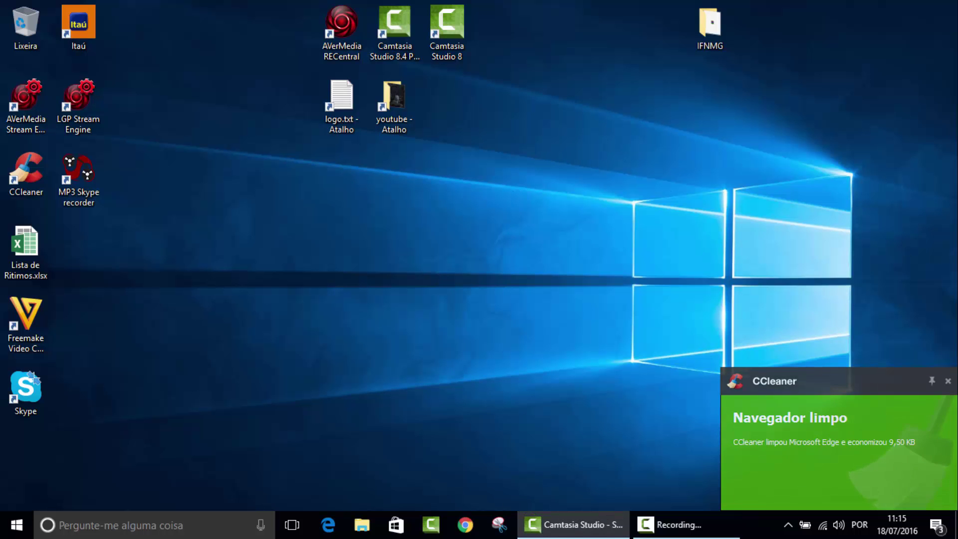
click(948, 381)
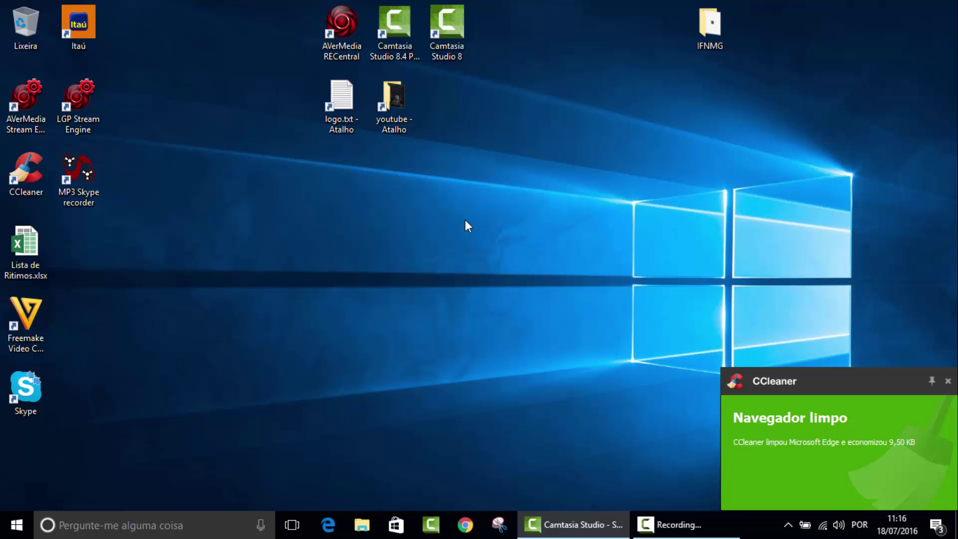
- Ask Cortana by voice to schedule a meeting for tomorrow at 17h and "Ver minha agenda para hoje", dismissing each one
click(261, 525)
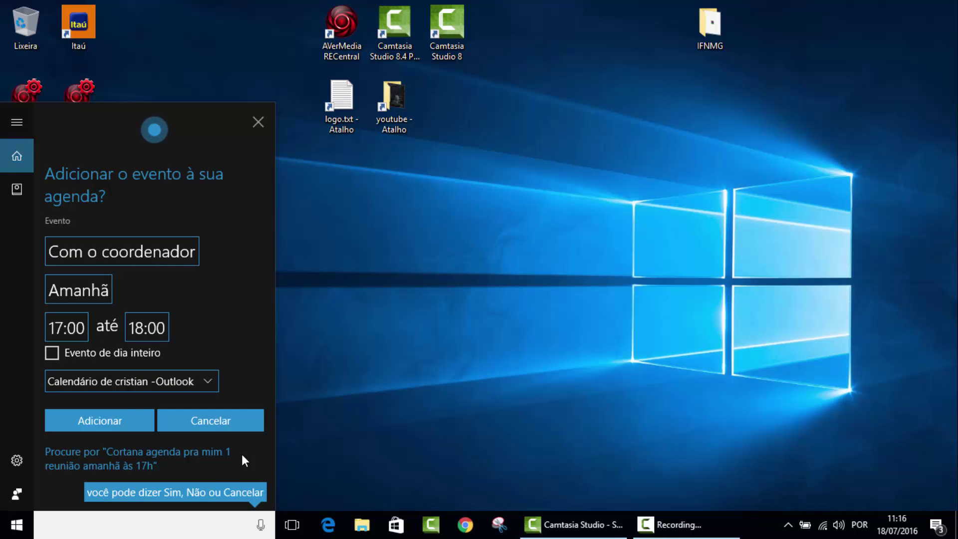
click(310, 298)
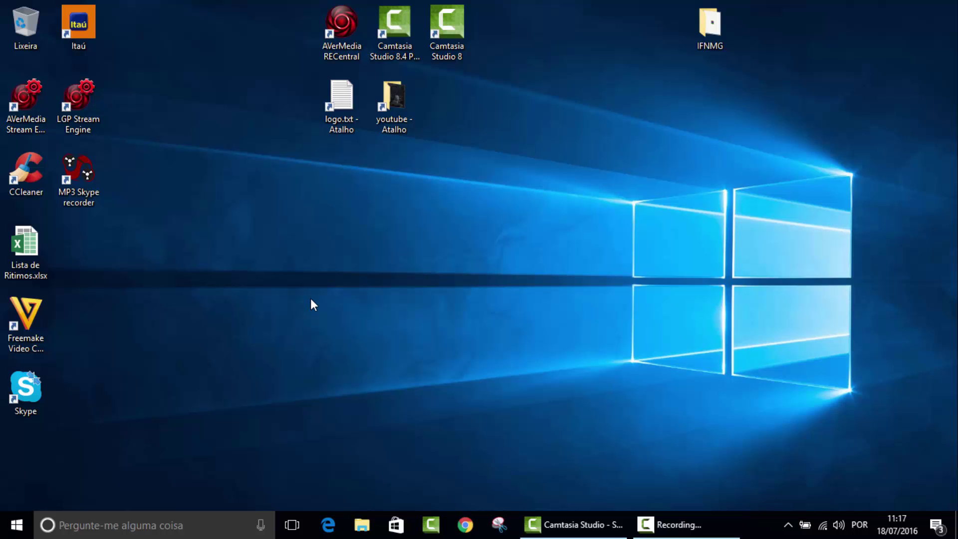
click(260, 525)
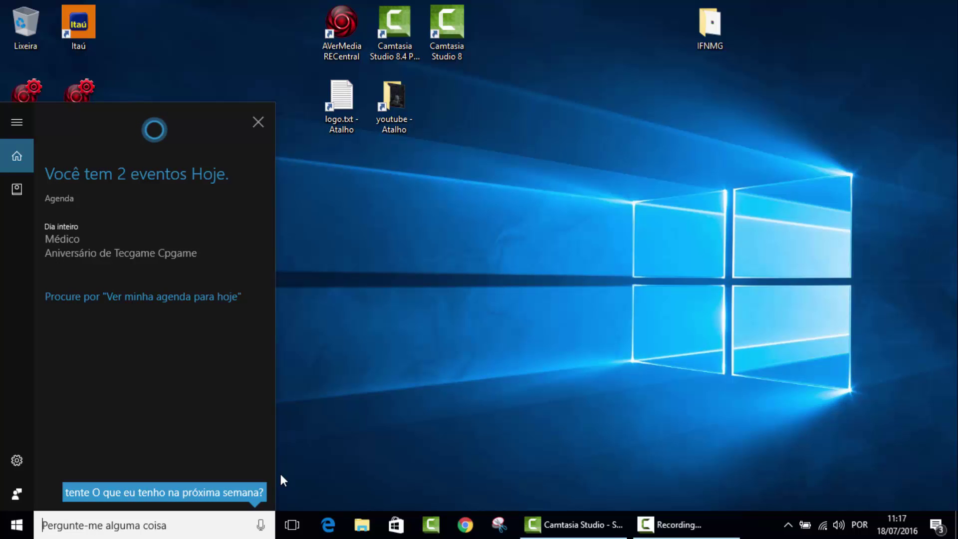
click(258, 122)
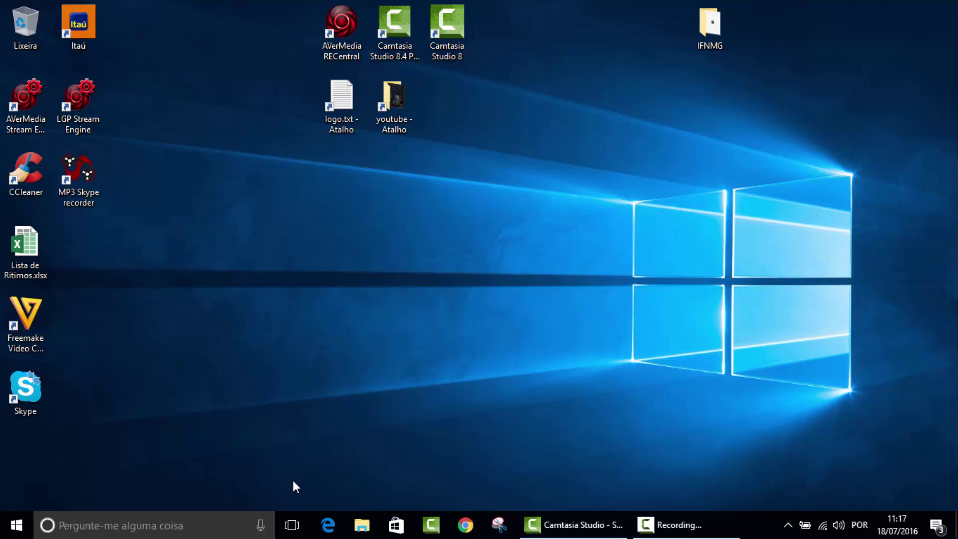
- Ask Cortana by voice to open Friday's agenda and "Cortana que filme está passando hoje", closing each result
click(260, 524)
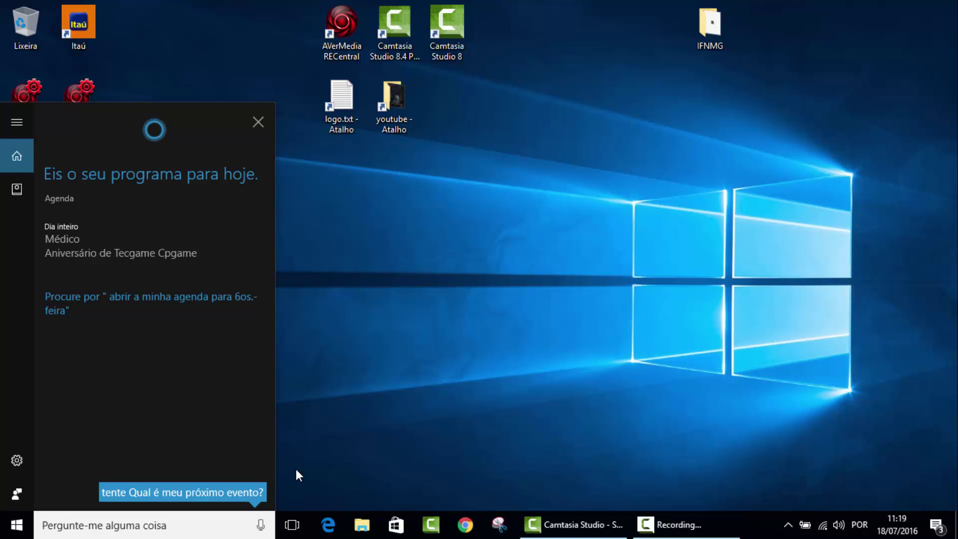
click(257, 125)
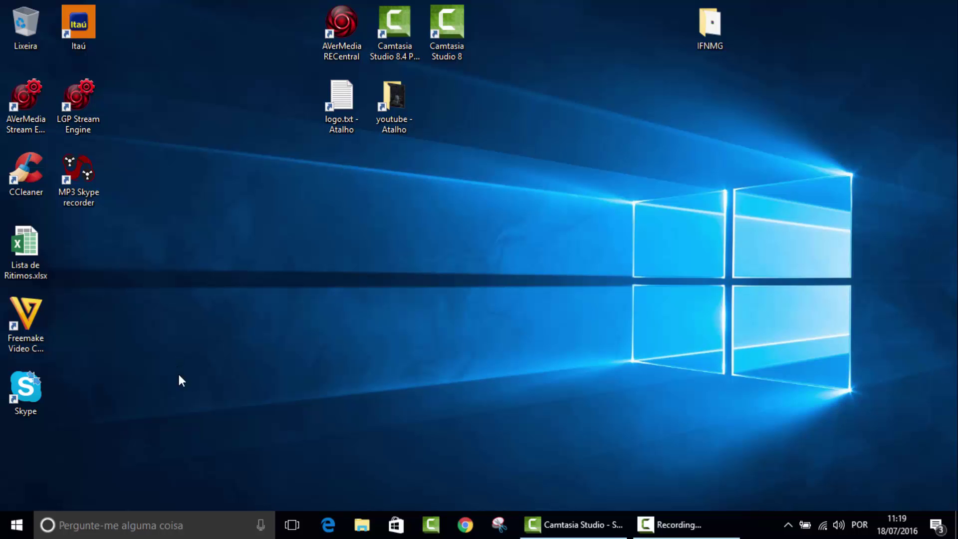
click(260, 514)
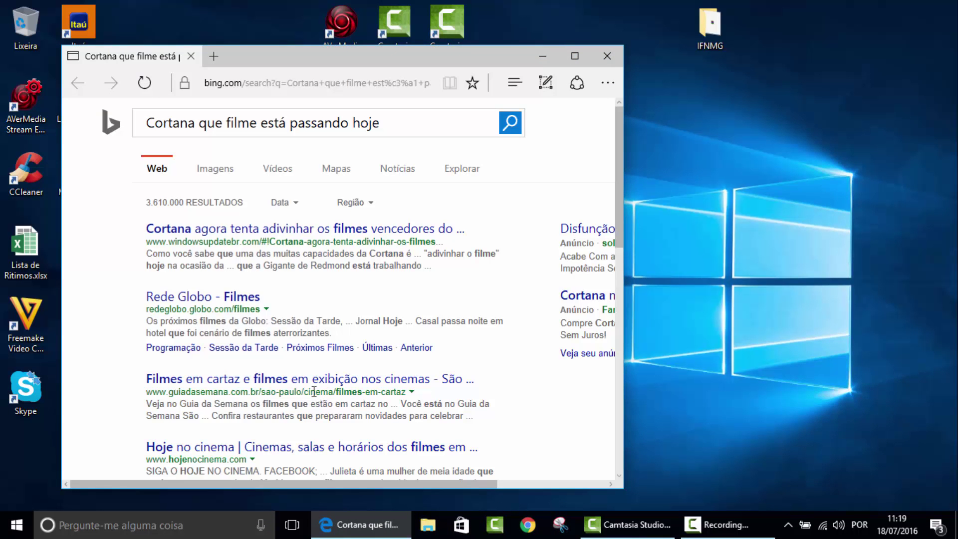
click(607, 56)
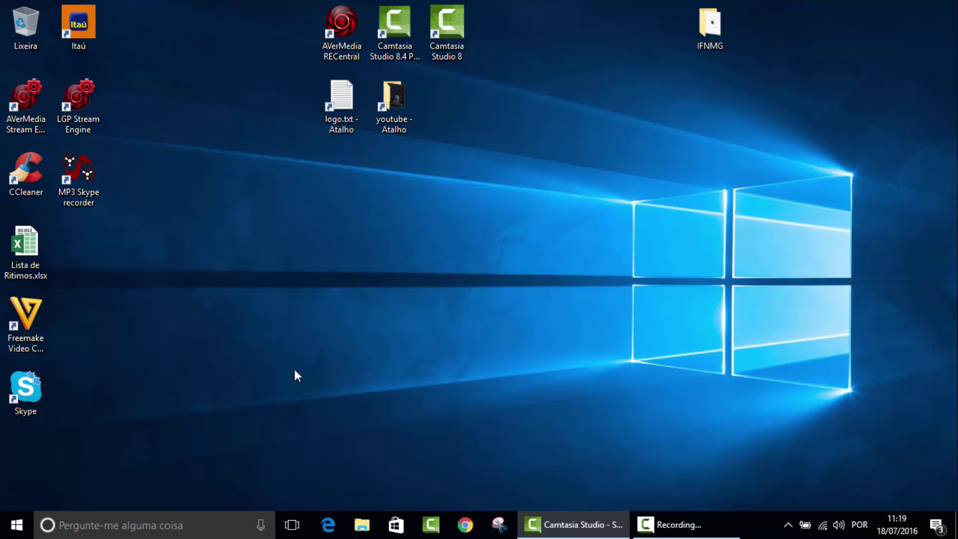
- Request a one-time "Reunião" reminder by voice for today at 16:20, dismiss it, and have Cortana activate an alarm for 8:00
click(260, 525)
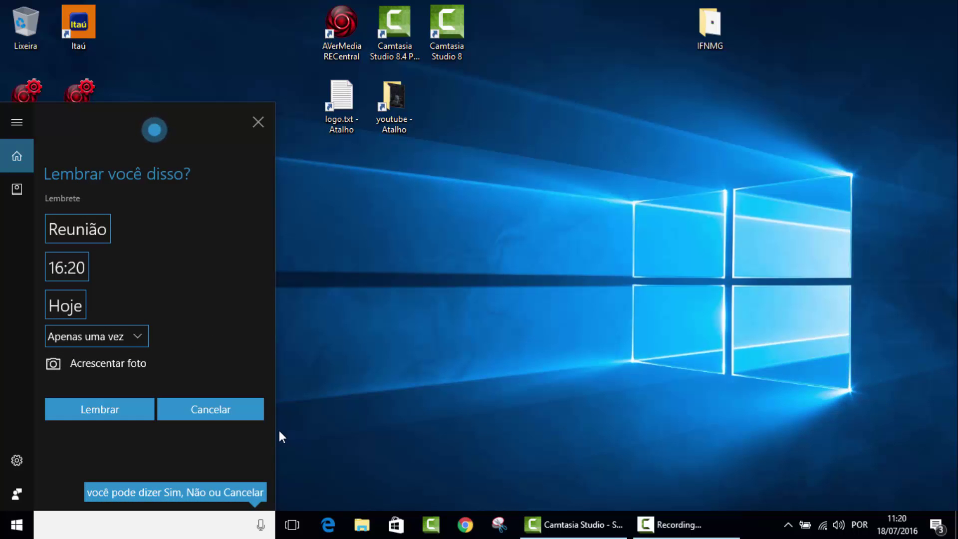
click(251, 131)
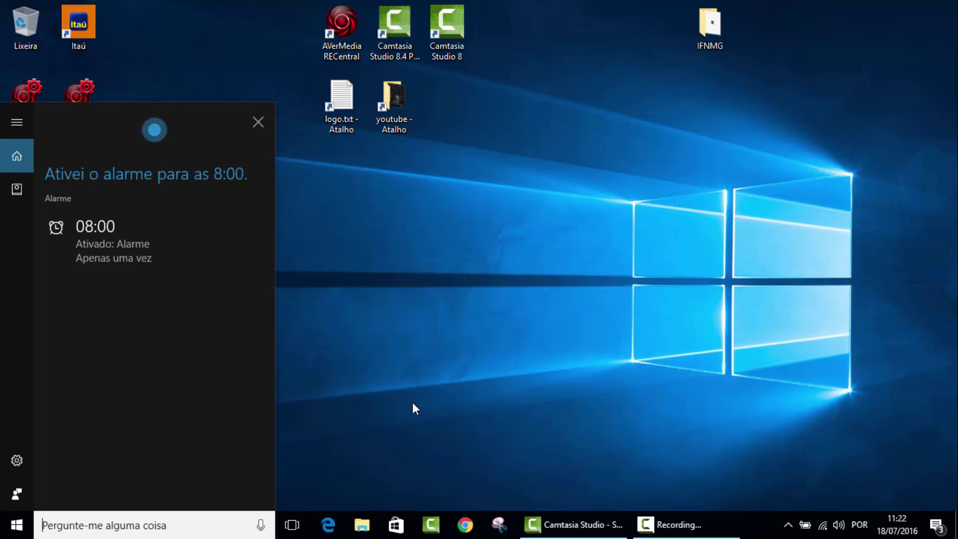
- Open the 08:00 alarm in Alarmes e Relógio, turn it off, and move the window clear of the Cortana panel
click(107, 229)
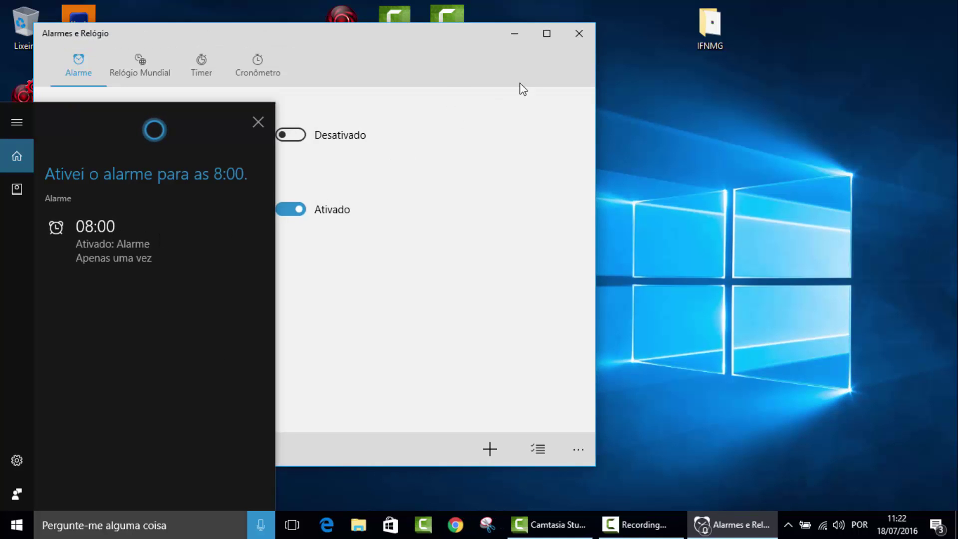
drag(360, 34, 585, 63)
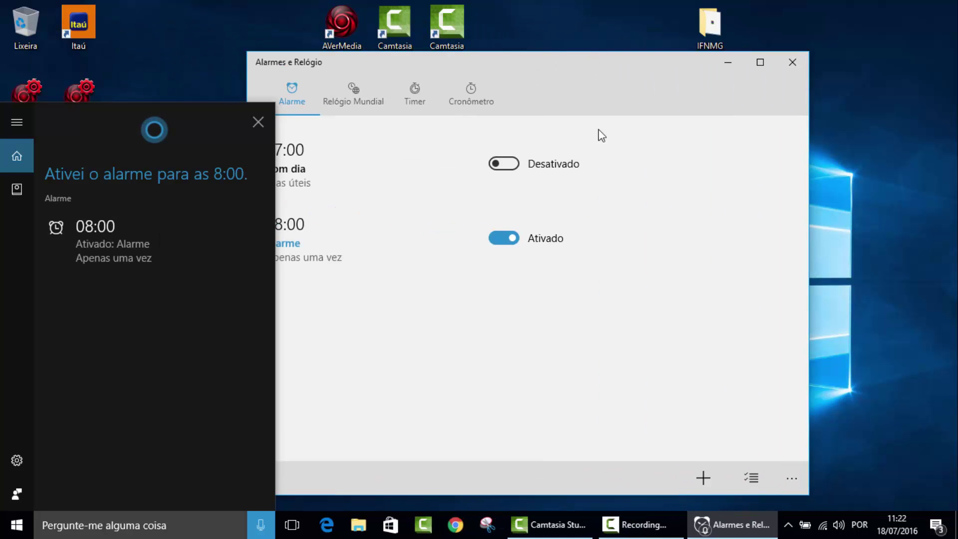
click(532, 244)
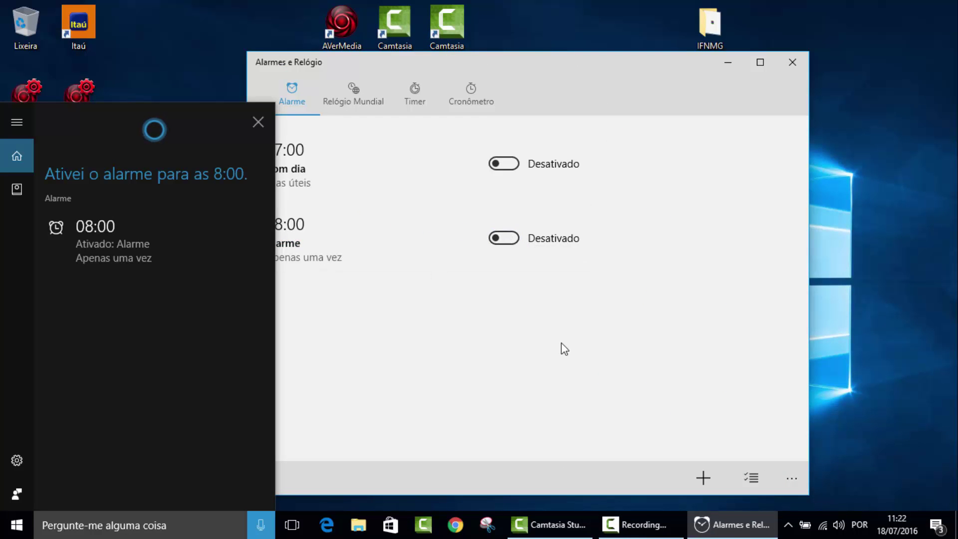
drag(573, 64, 648, 61)
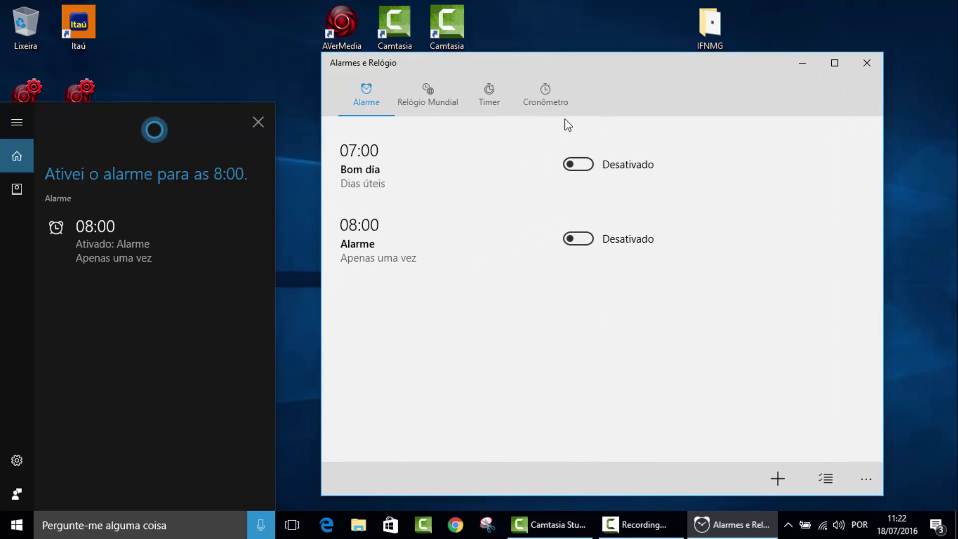
- View the edit options of the 07:00 "Bom dia" alarm and close Alarmes e Relógio
click(404, 148)
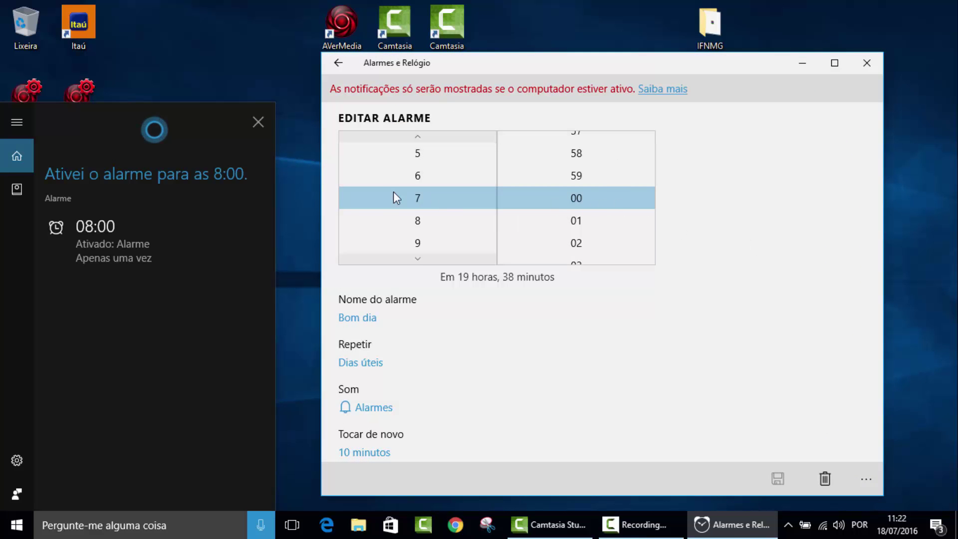
key(Tab)
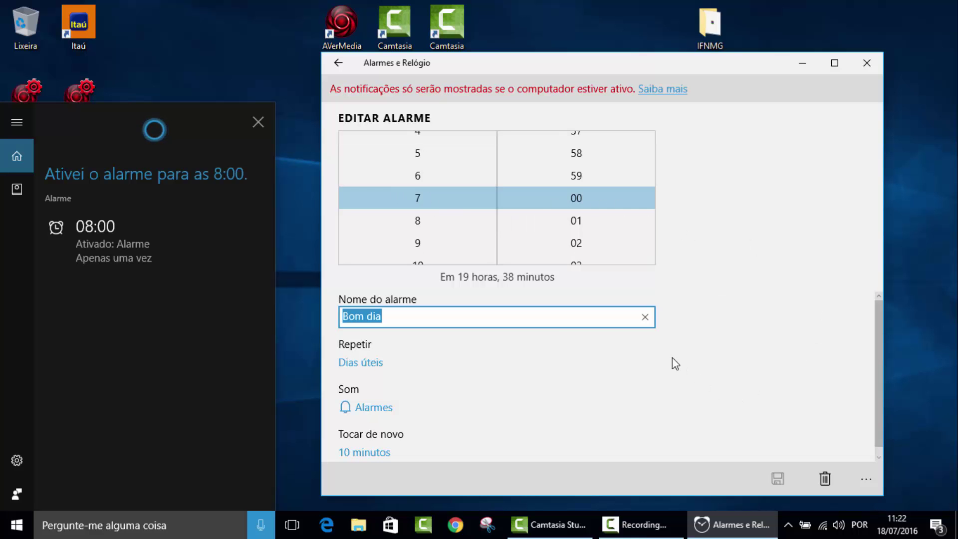
click(868, 65)
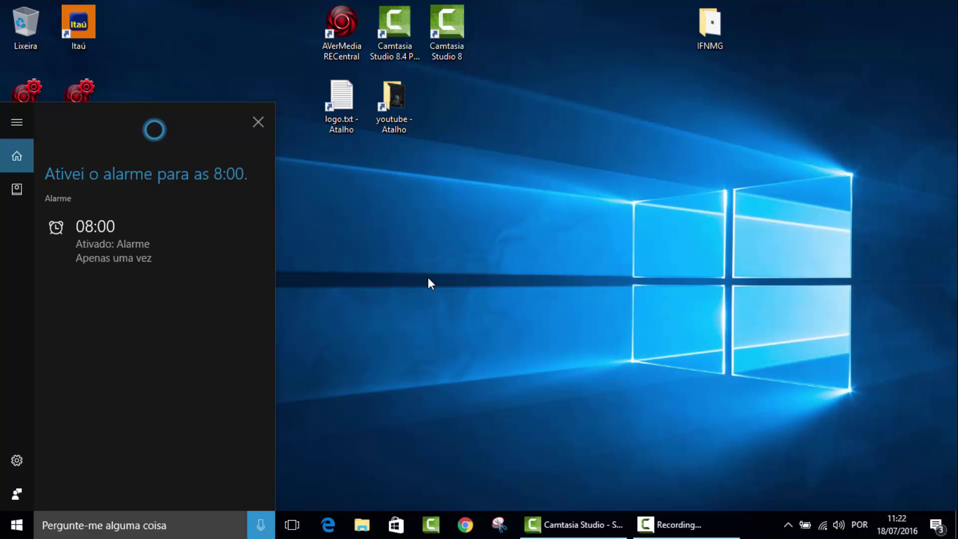
- Ask Cortana by voice for "Despertador todos os dias às 7h", set the alarm time to 17:00, and close the panel
click(261, 525)
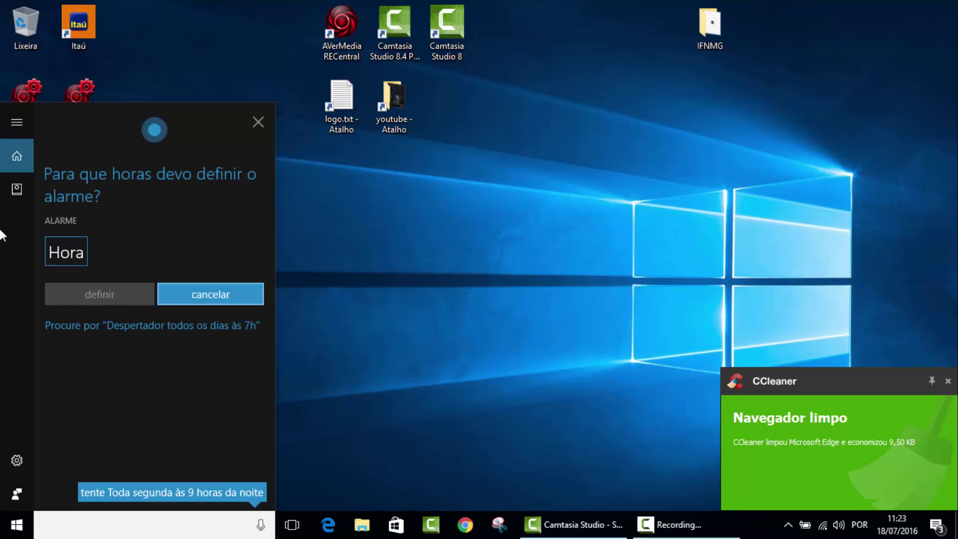
click(77, 259)
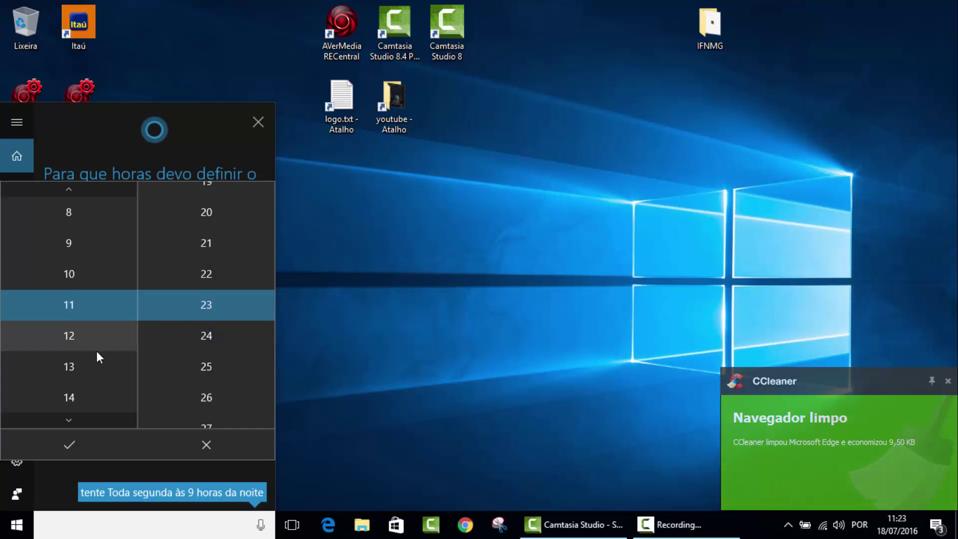
scroll(97, 351, down, 6)
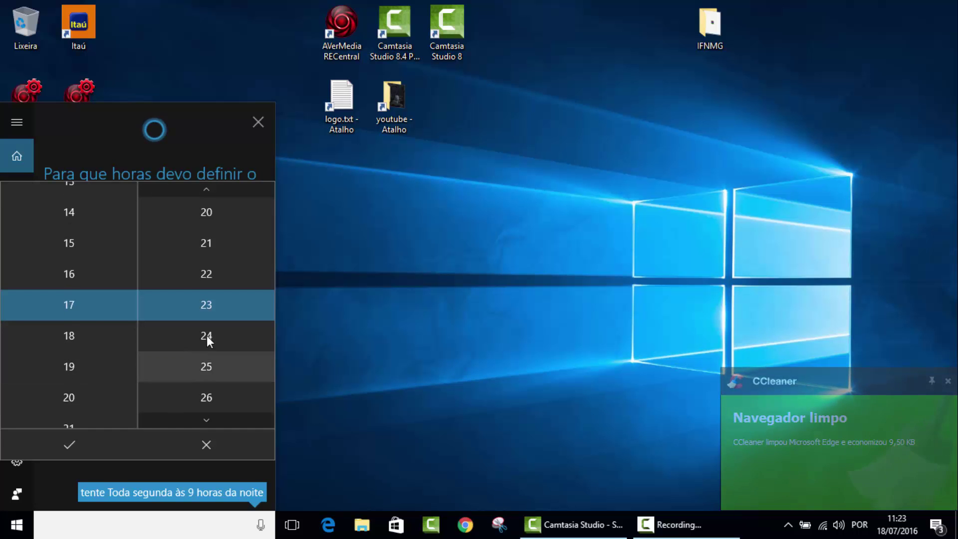
scroll(230, 313, up, 11)
scroll(229, 313, up, 14)
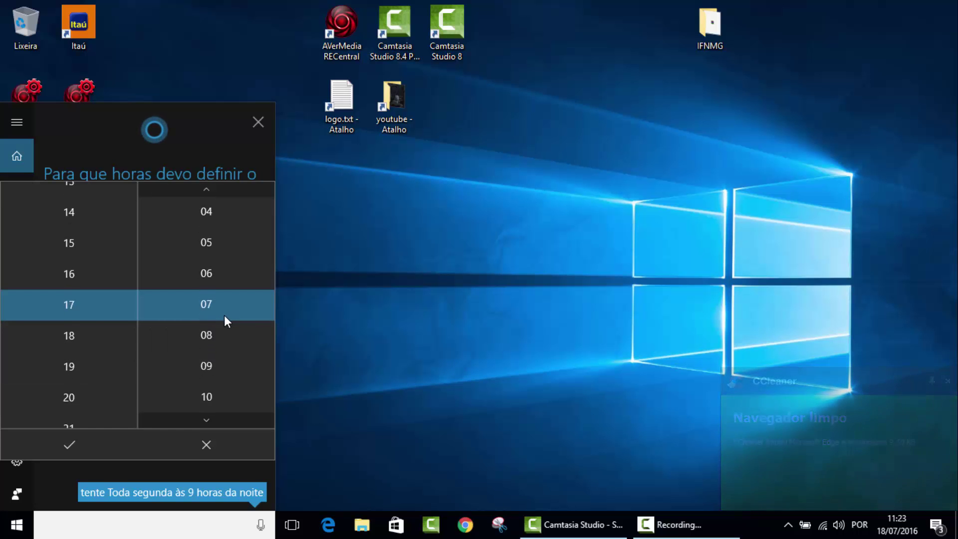
scroll(213, 316, down, 1)
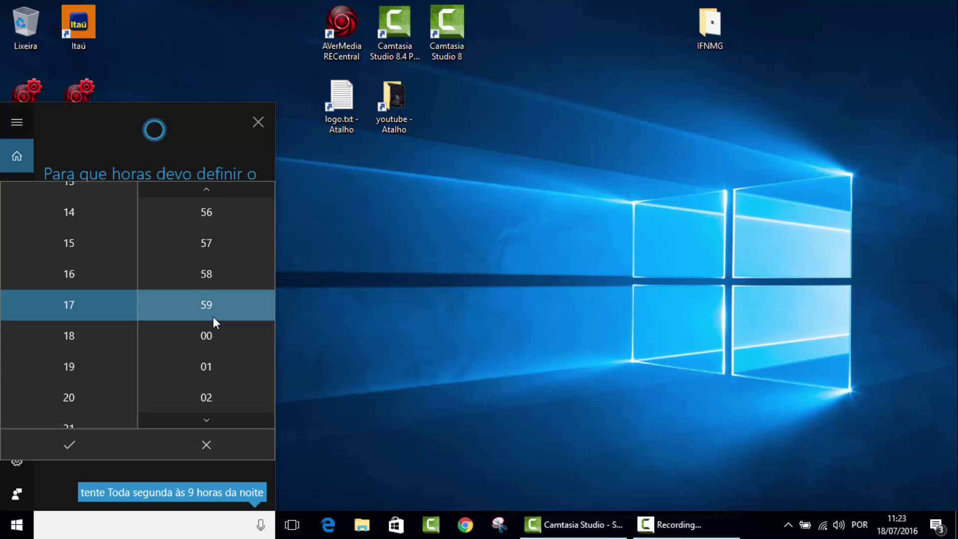
click(209, 331)
click(113, 444)
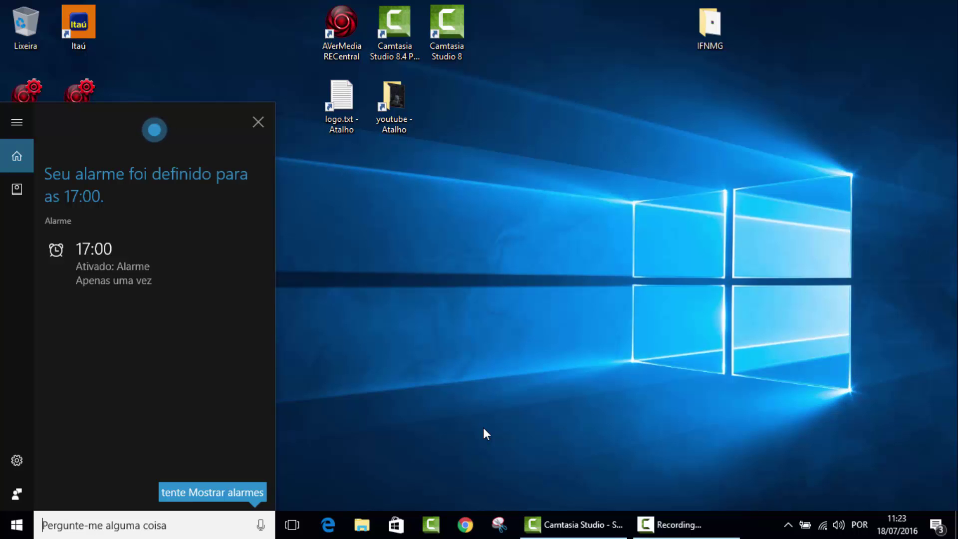
click(278, 506)
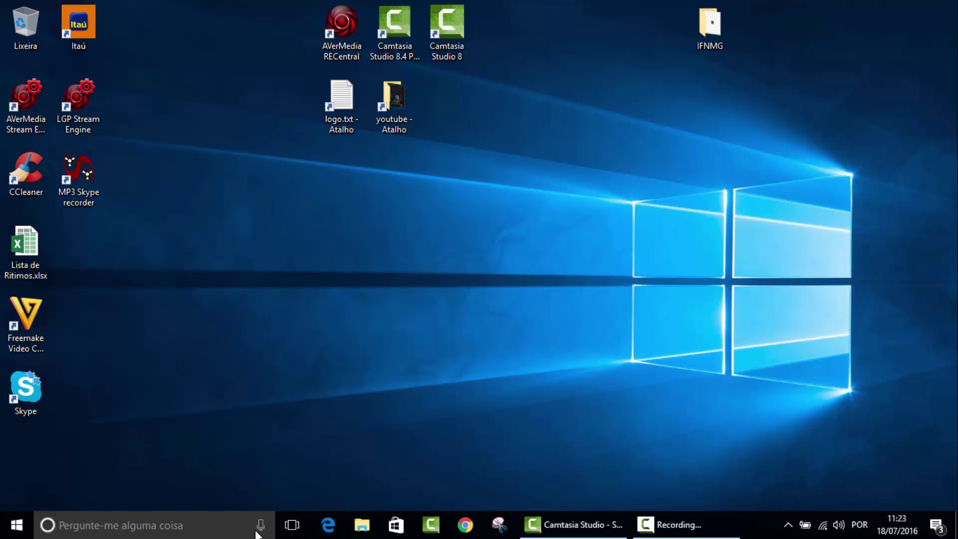
- Use Cortana's voice input to open Mapas and to ask "Mostre-me o posto de gasolina mais próximo", closing each window
click(262, 517)
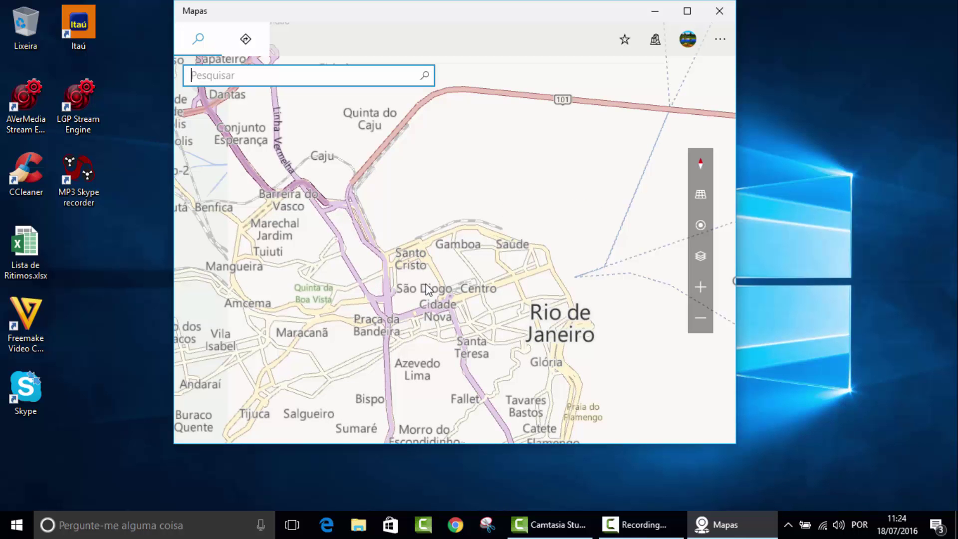
click(719, 10)
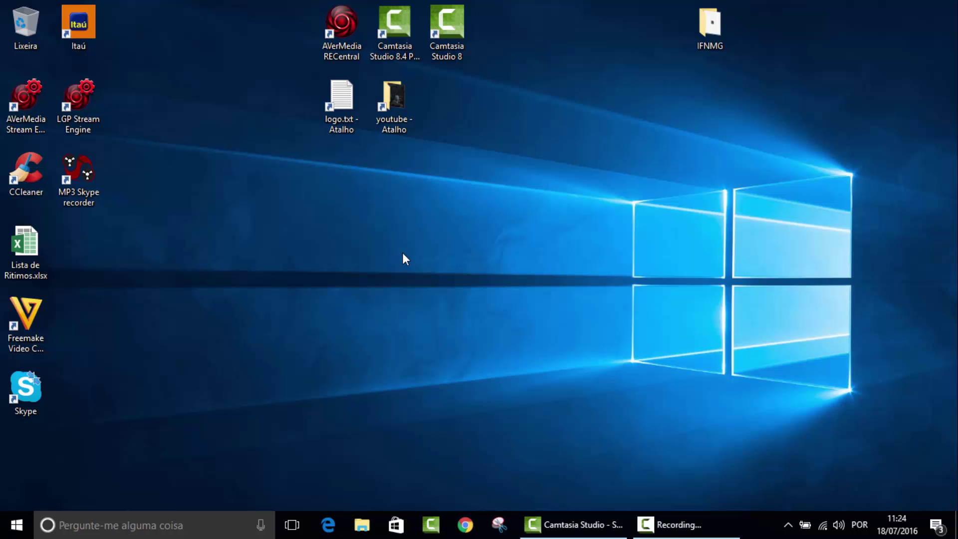
key(super+c)
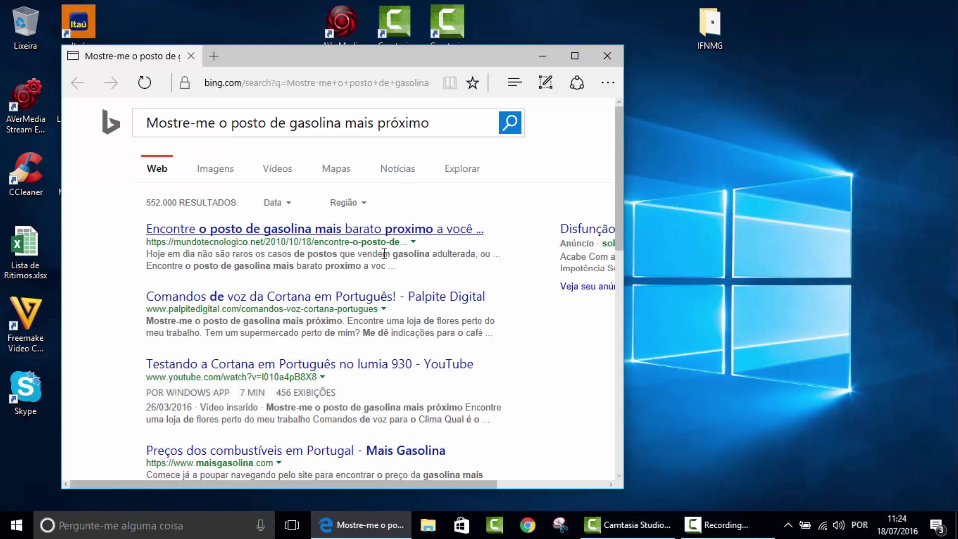
click(617, 54)
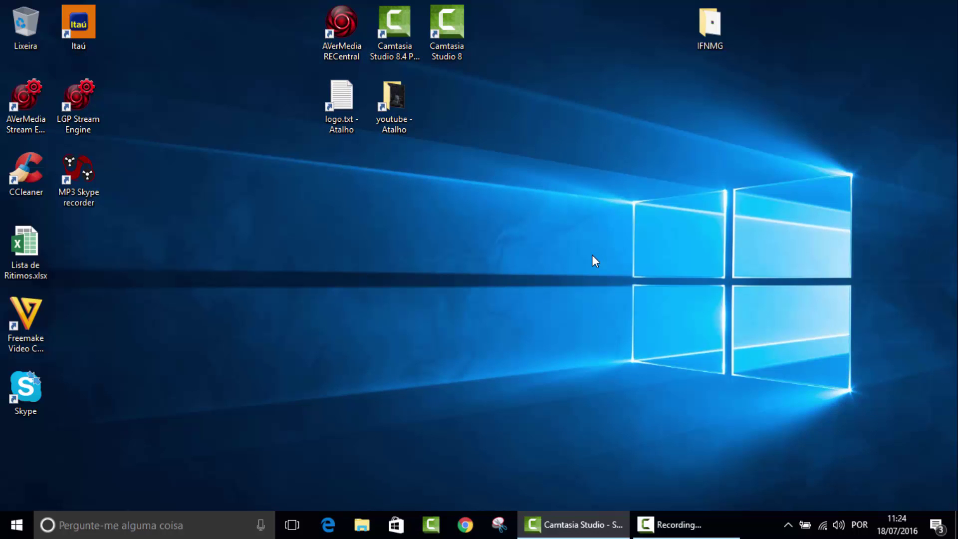
- Ask Cortana by voice "Tem 1 supermercado perto de mim" and "Qual a temperatura no rio de janeiro", closing each result
click(266, 514)
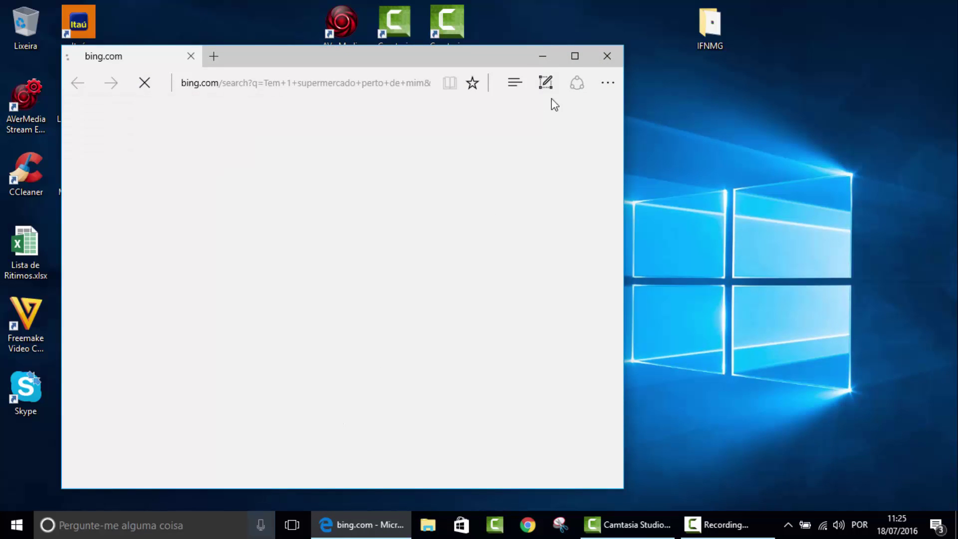
click(614, 59)
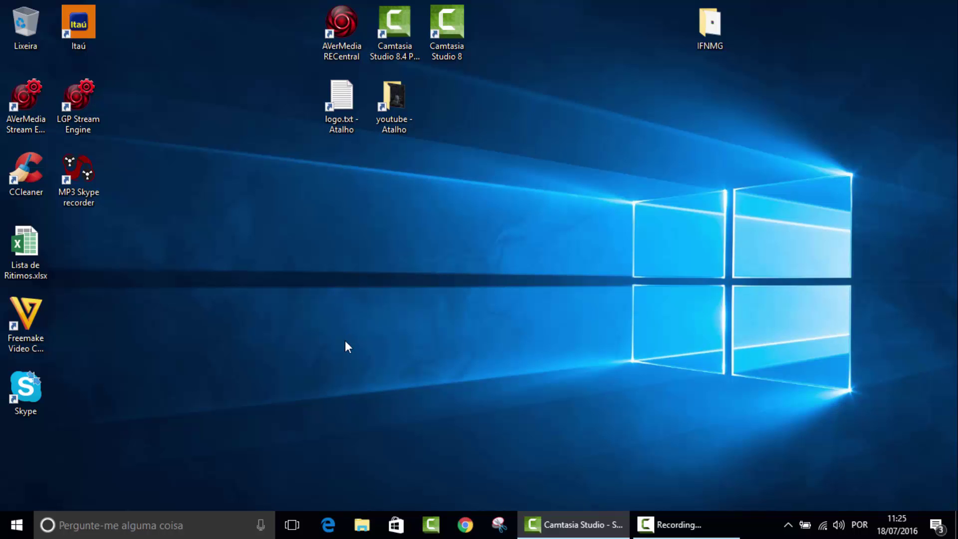
click(252, 520)
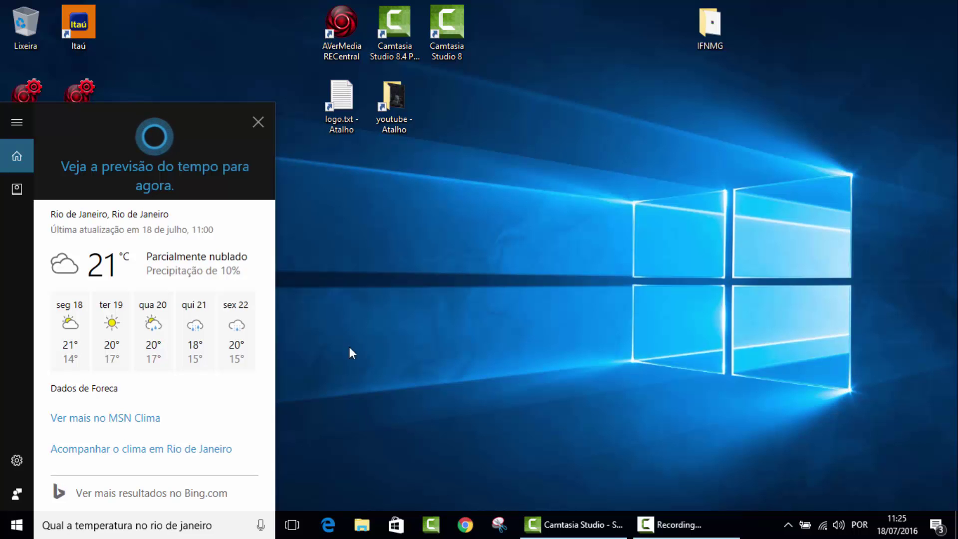
click(254, 114)
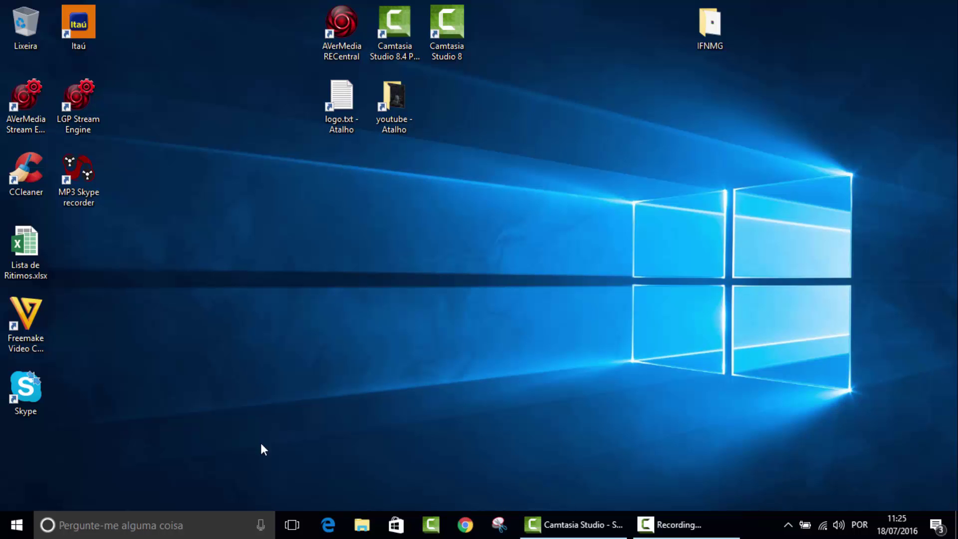
- Ask Cortana by voice "O voo da tam vai atrasar", close the web search, and have her play "Pra sempre te adorarei" in Groove Música
click(258, 525)
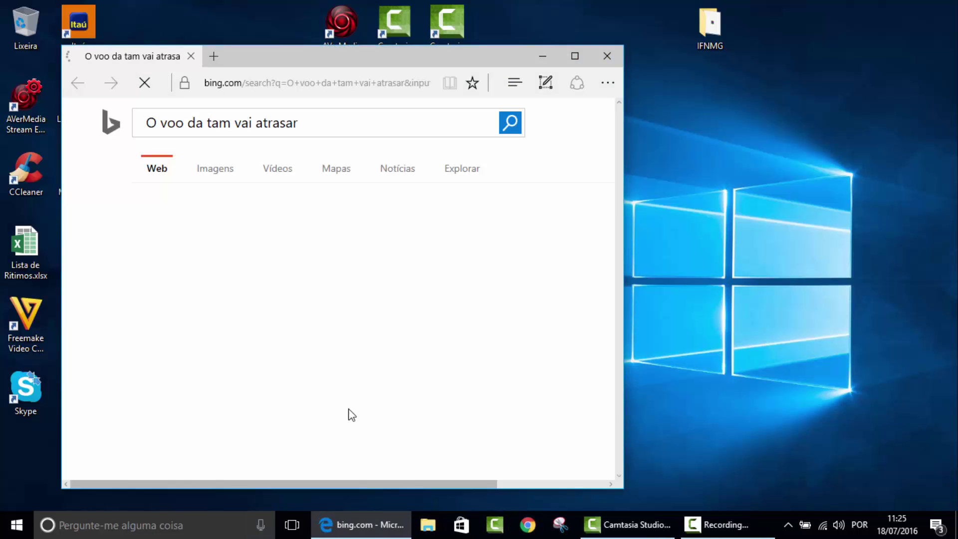
click(607, 56)
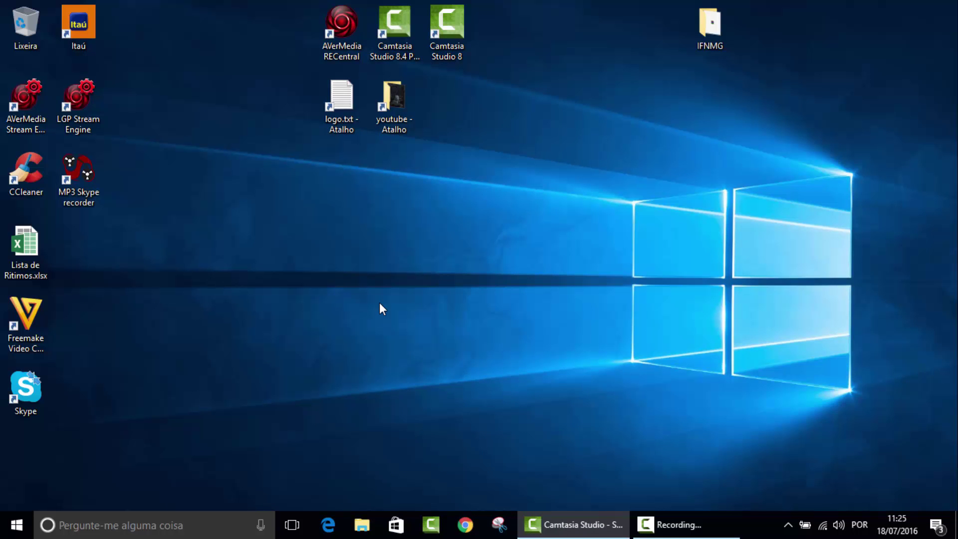
click(261, 525)
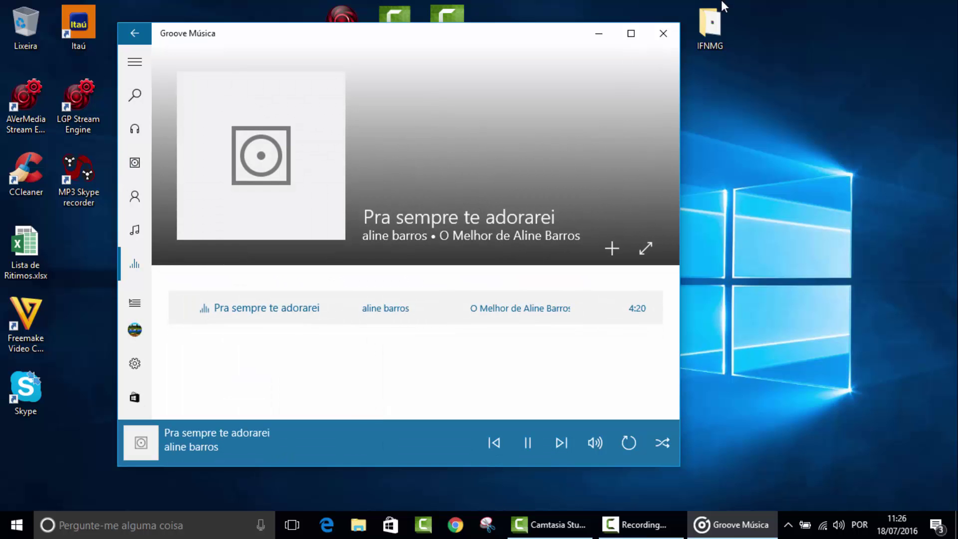
- Close Groove Música, ask Cortana by voice "Quem é o presidente do brasil", and close the web search
click(663, 33)
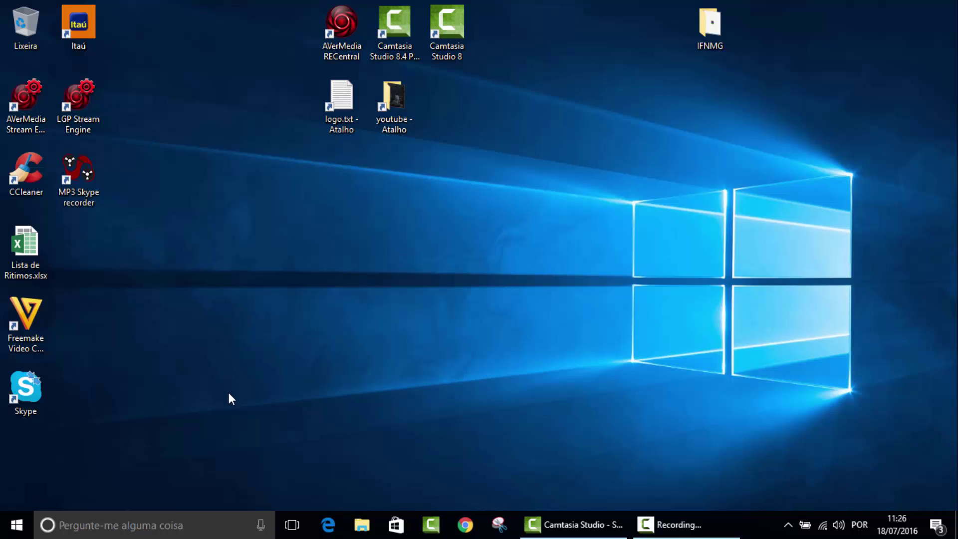
click(260, 528)
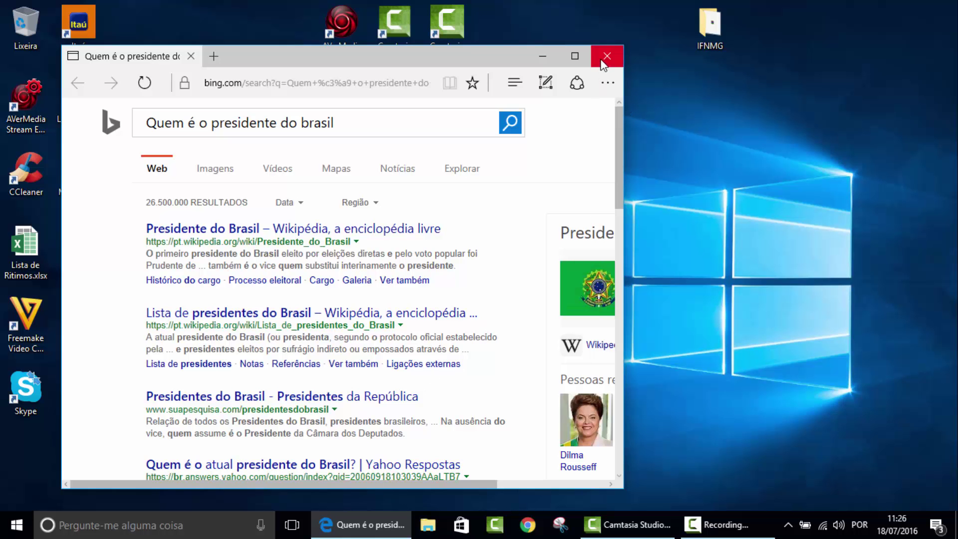
click(603, 55)
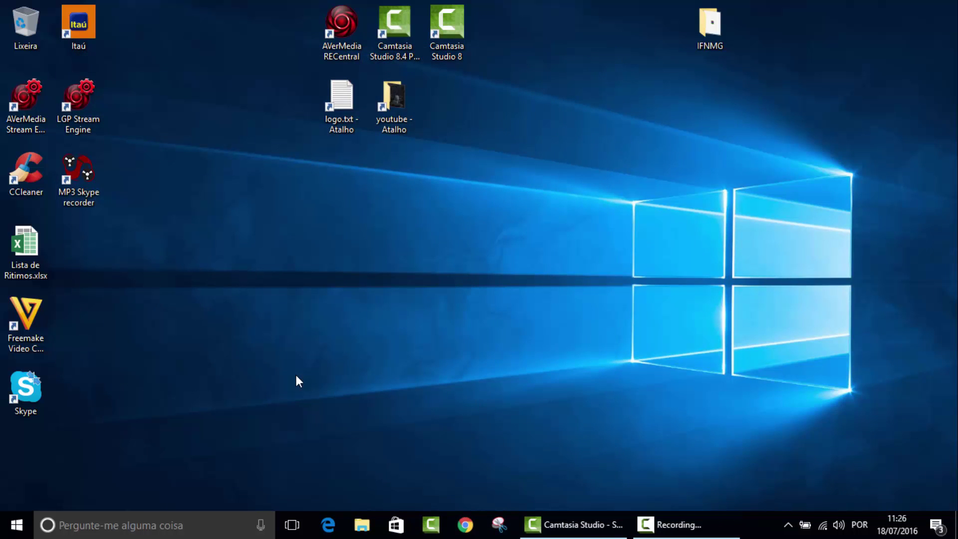
- Ask Cortana by voice "Qual a população da china" and "Quantos anos tem tom cruise", closing each web search
click(261, 525)
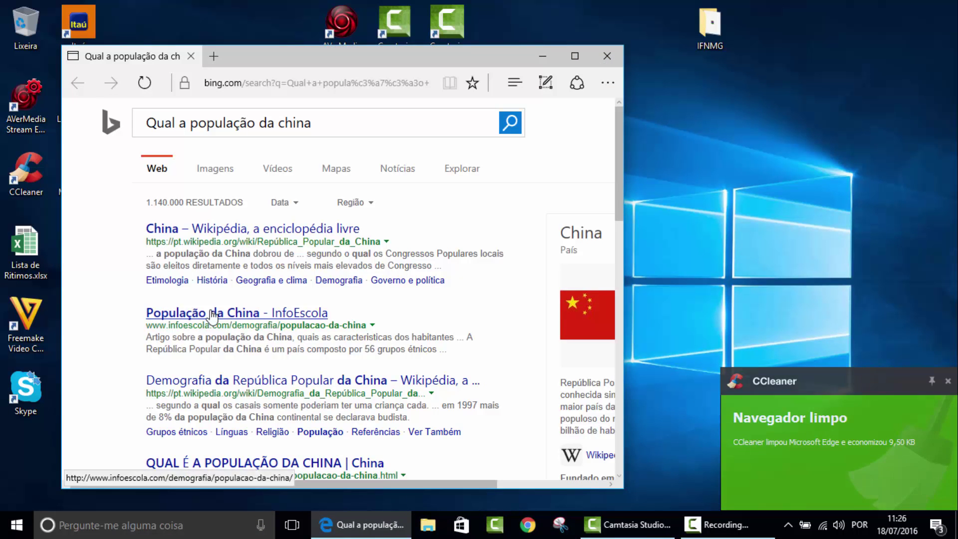
click(608, 56)
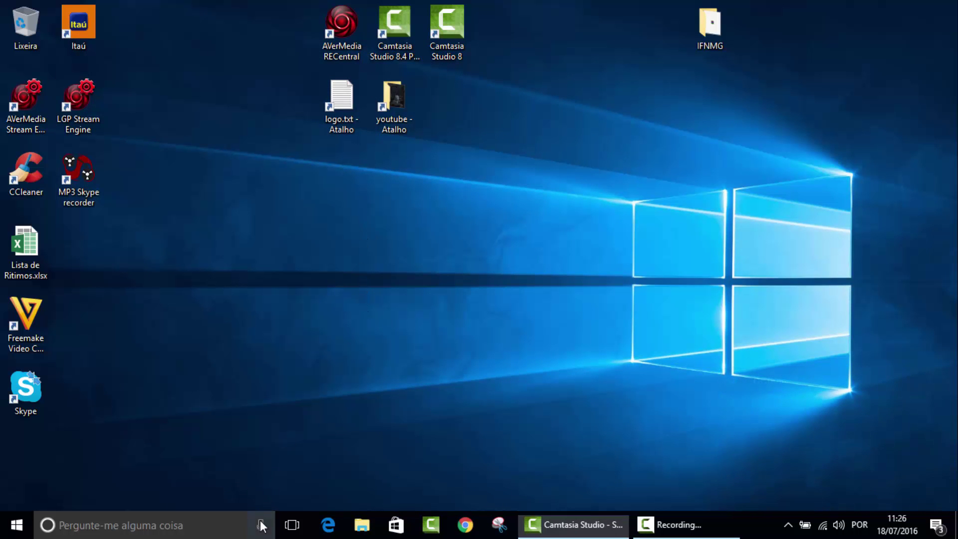
key(super+c)
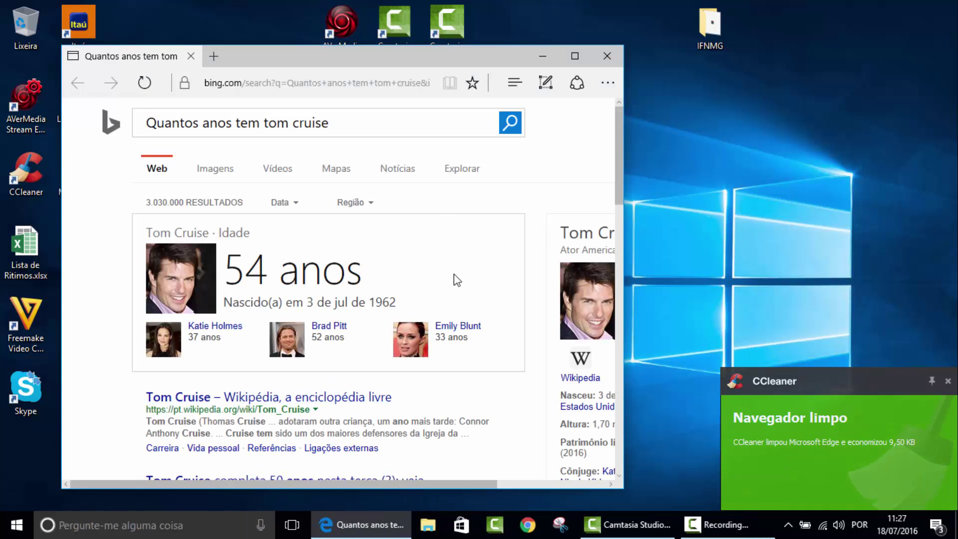
click(607, 57)
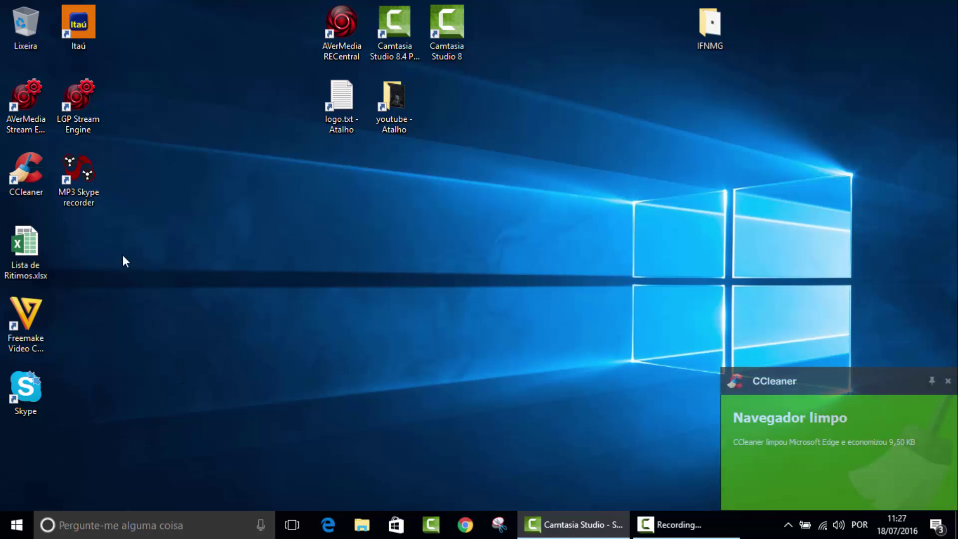
- Have Cortana calculate "Raiz quadrada de 4", "2 +2" and "9 dividido por 4" by voice, closing each answer
click(260, 525)
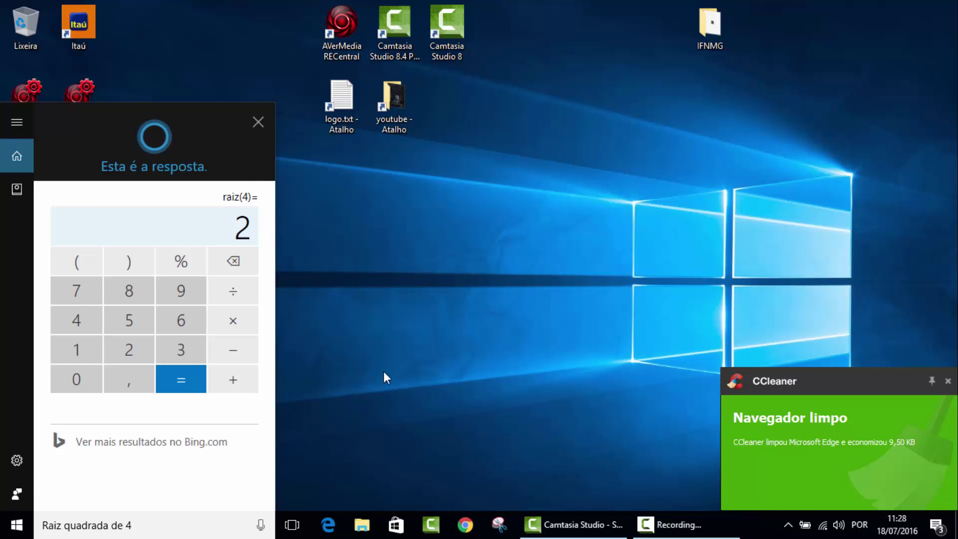
click(257, 122)
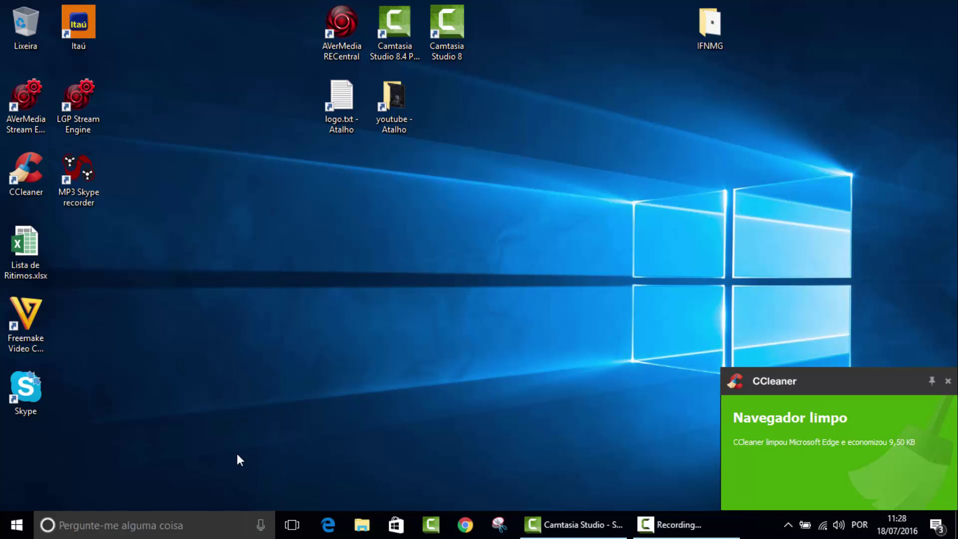
click(260, 524)
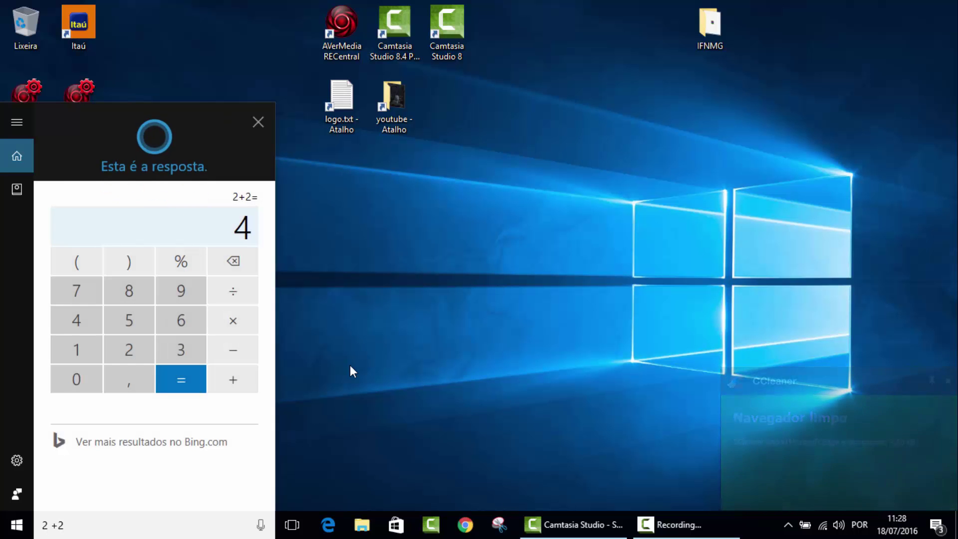
click(258, 121)
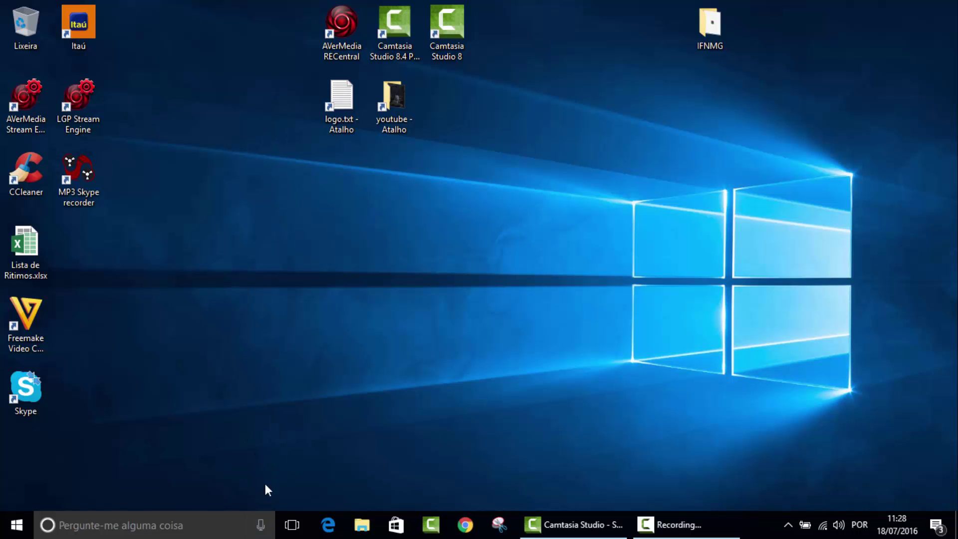
click(260, 525)
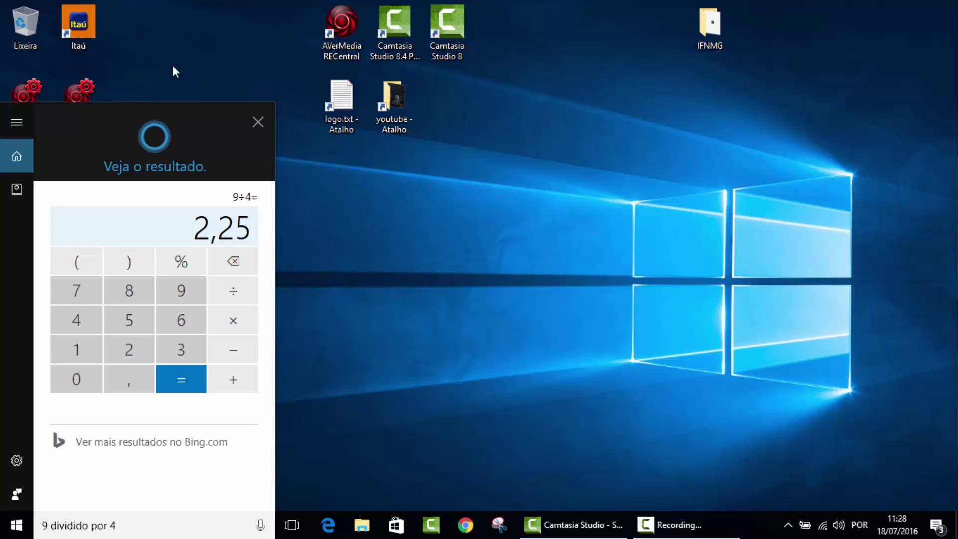
click(271, 134)
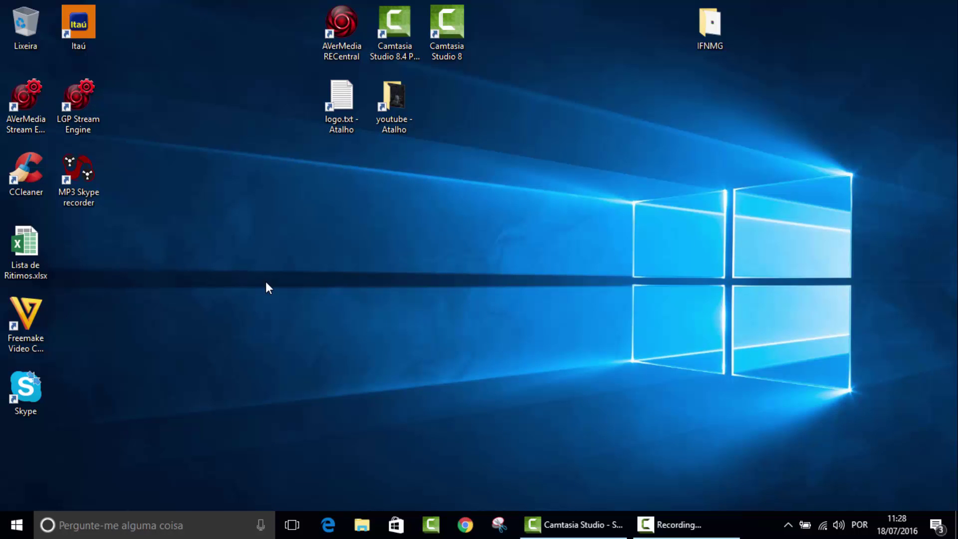
- Ask Cortana by voice "Converter 3km para milhas" and "Converter 3km para metro", closing each result
click(262, 517)
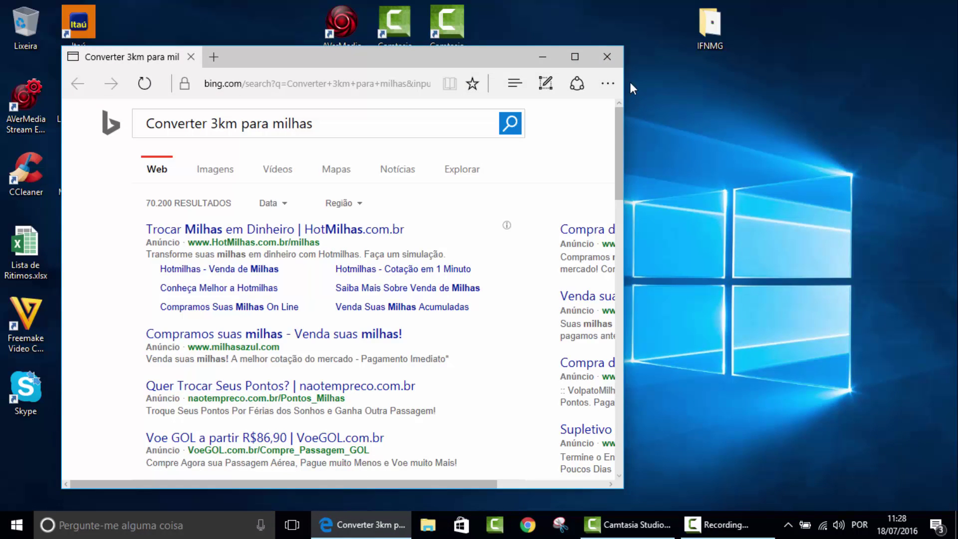
click(606, 57)
click(260, 525)
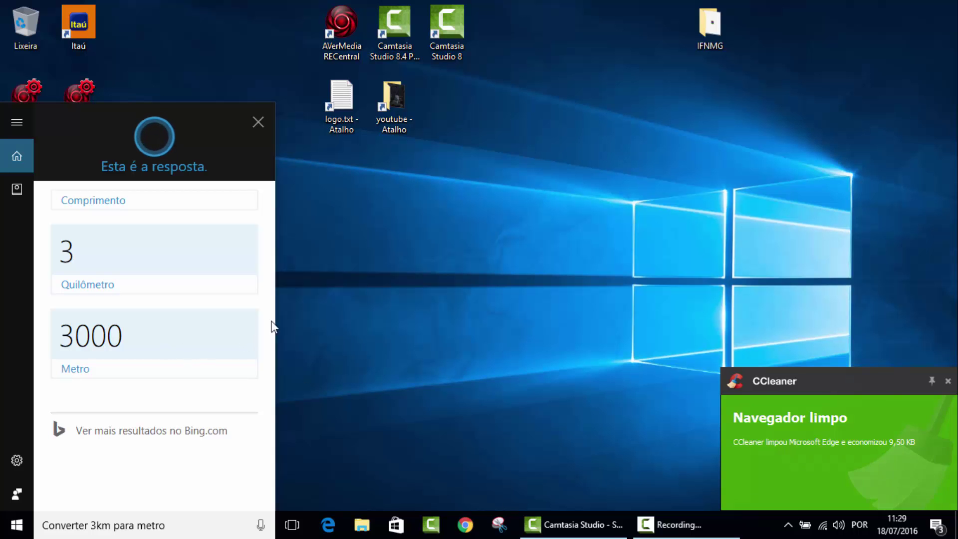
click(257, 121)
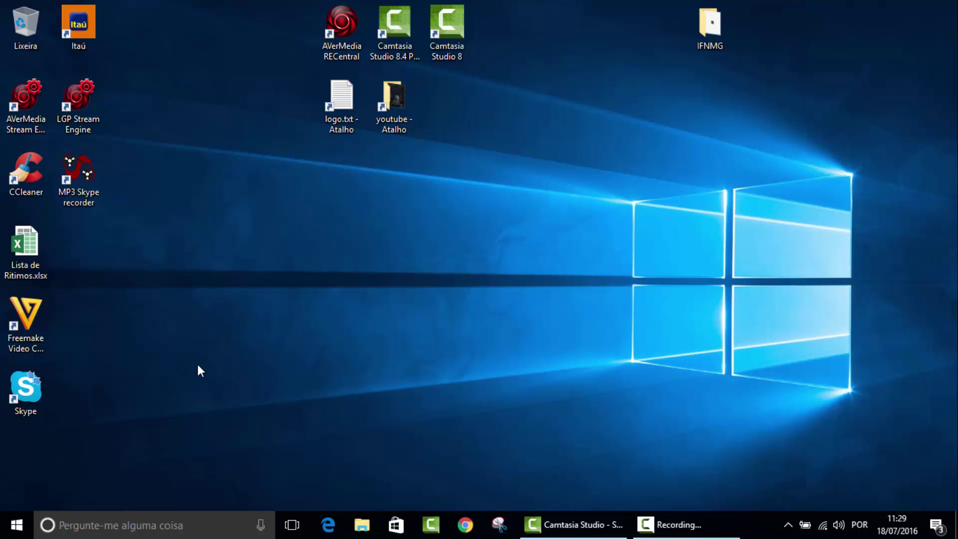
- Ask Cortana by voice to make a phone call, close the reply, then ask "Mostre as notícias de hoje" and maximize the browser window
click(261, 524)
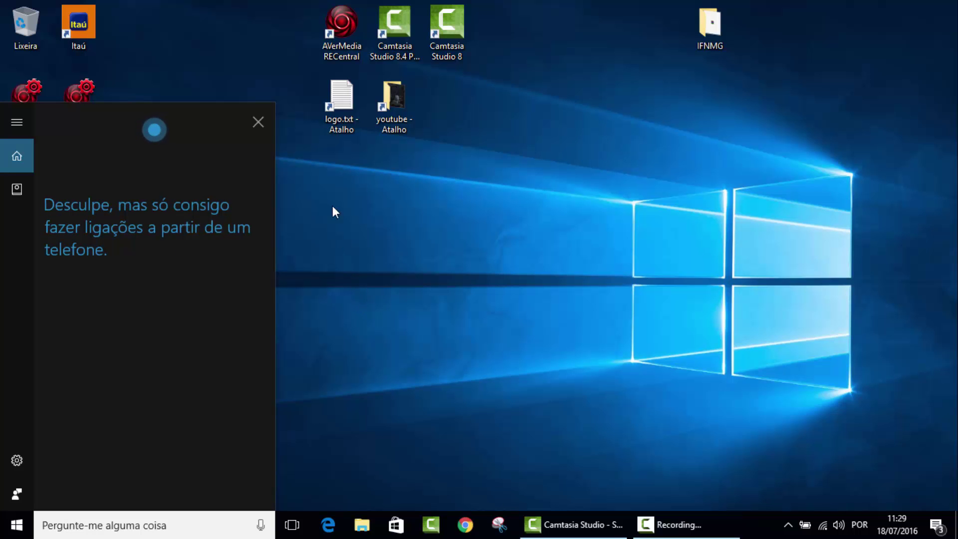
click(273, 124)
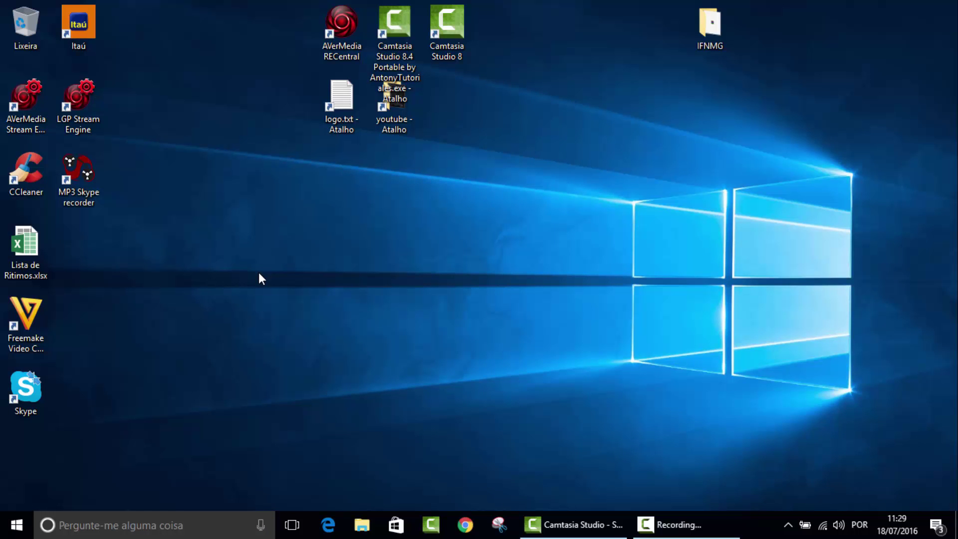
click(259, 522)
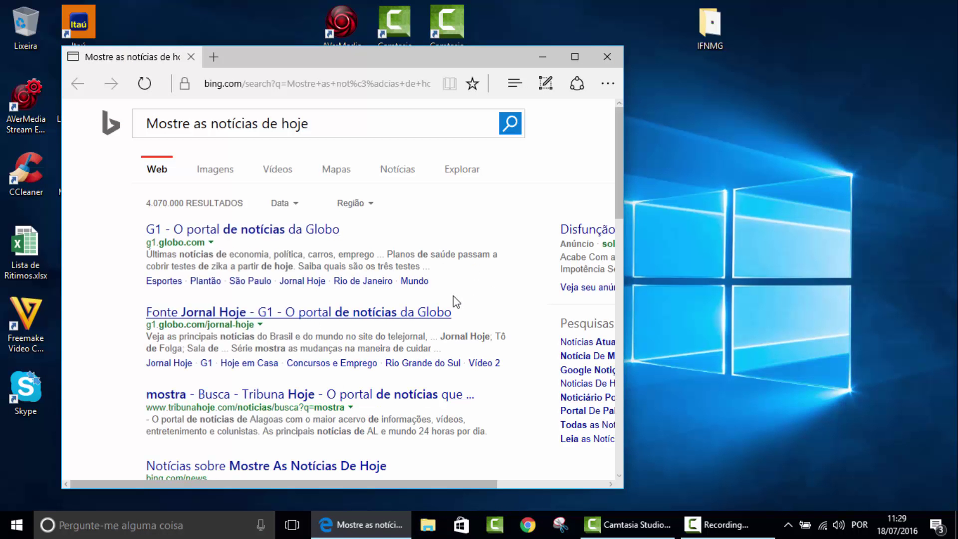
click(575, 57)
- Open a new browser tab, close the "Mostre as notícias de hoje" tab, browse the new tab's news feed, and close the browser
click(153, 12)
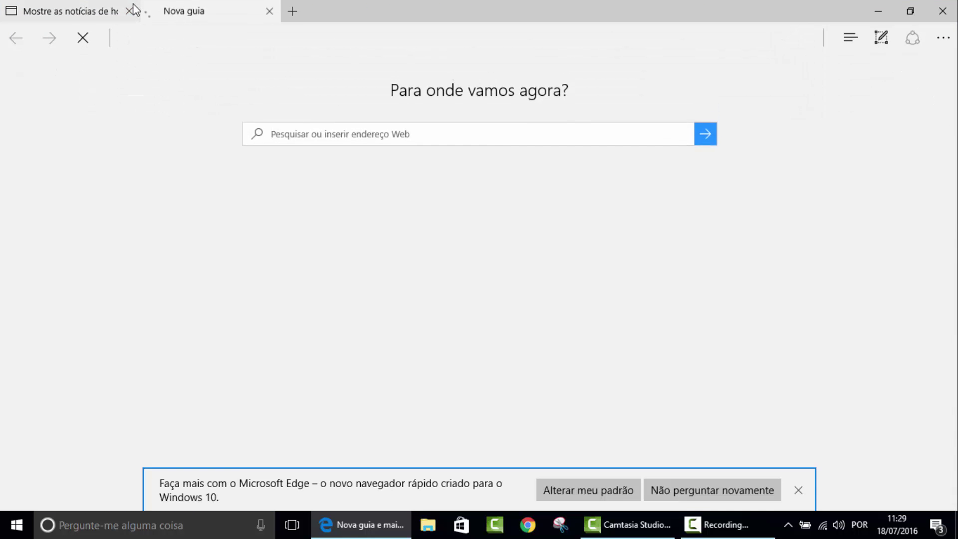
click(123, 12)
click(127, 12)
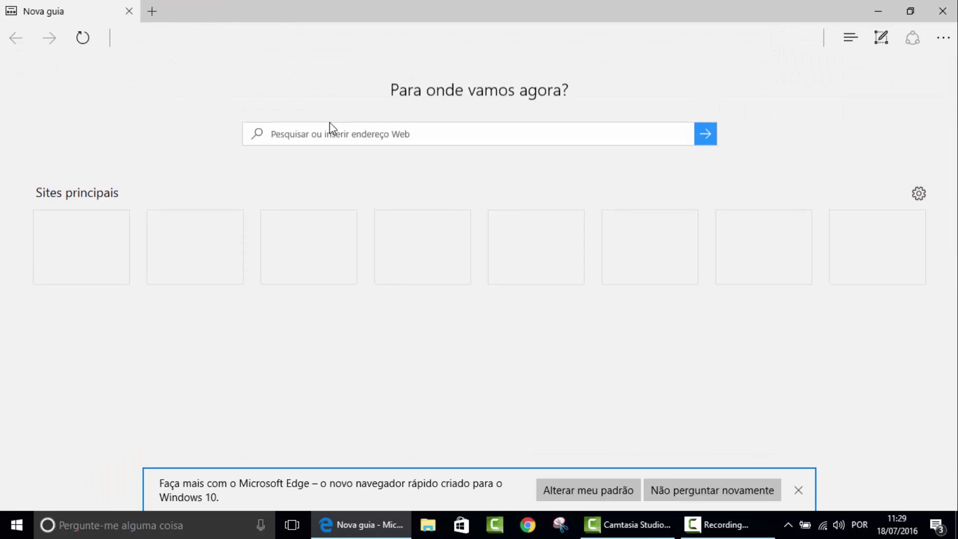
scroll(754, 282, down, 15)
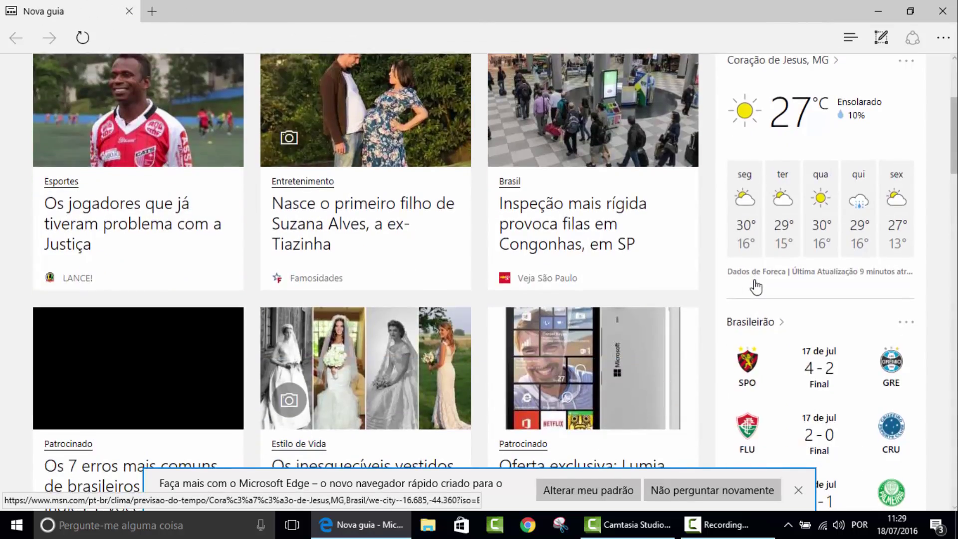
scroll(754, 282, down, 8)
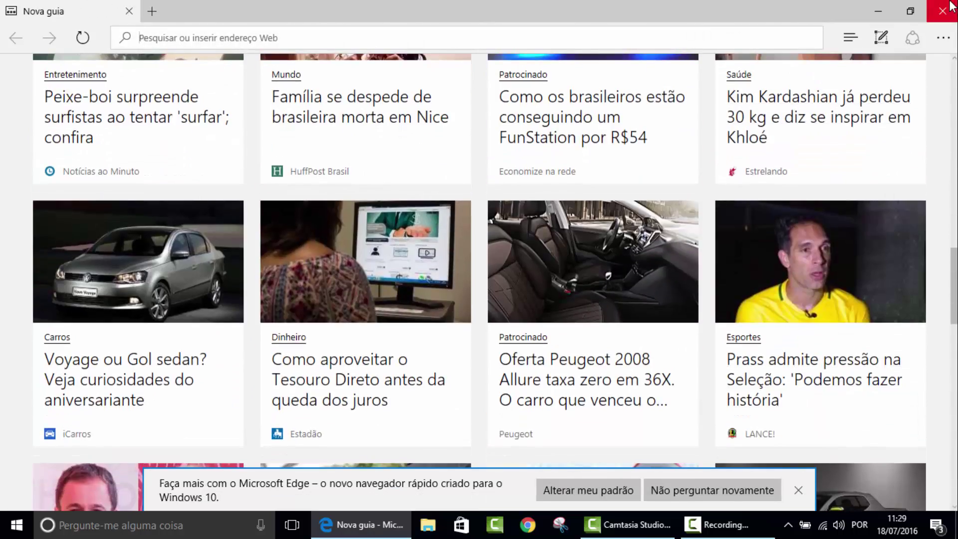
click(952, 5)
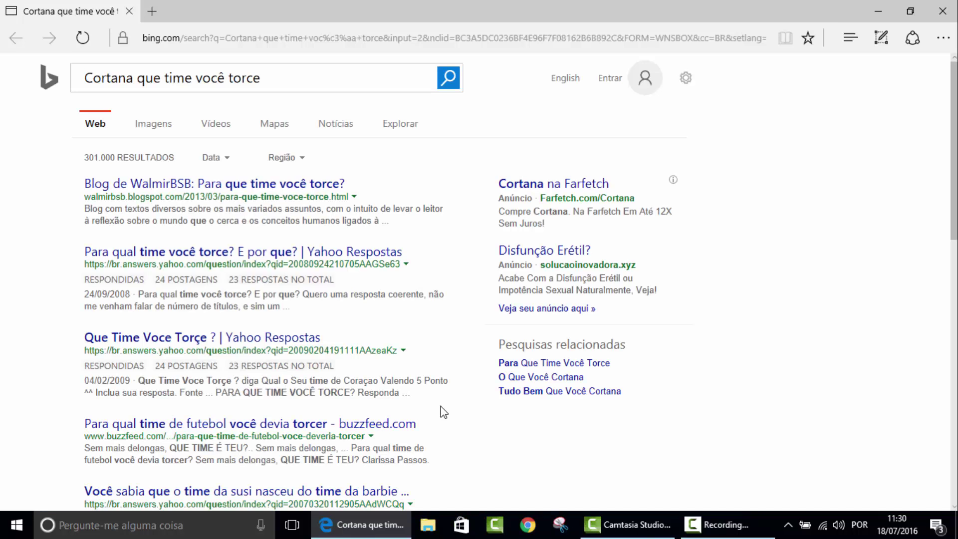
- Ask Cortana "Cortana que time você torce", "Quem vai ganhar corinthians ou flamengo" and "Cortana quem foi o campeão da eurocopa 2016", closing each search
click(943, 11)
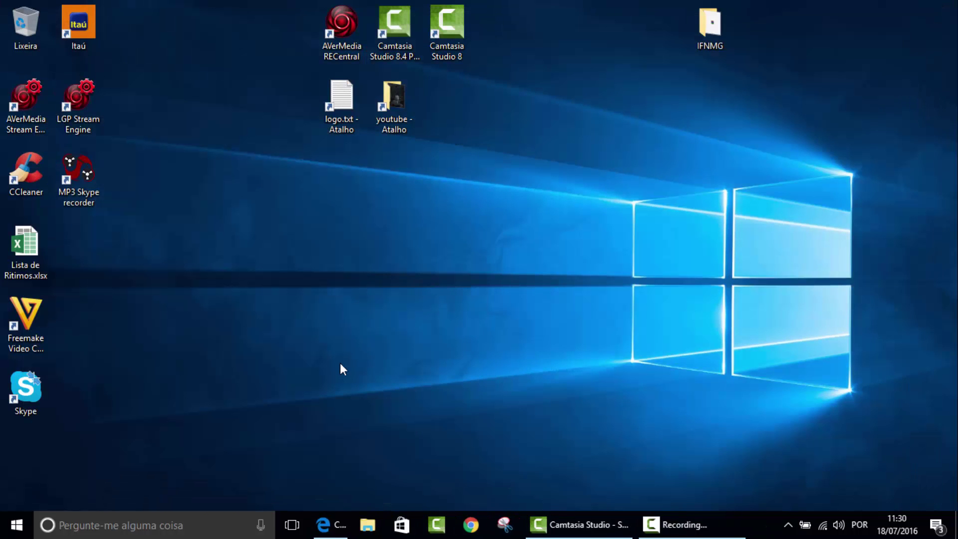
click(269, 527)
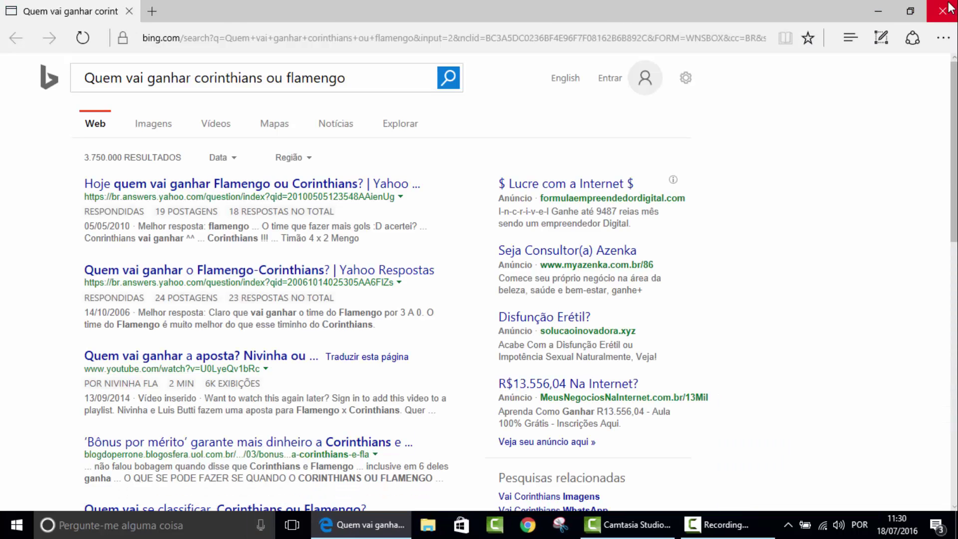
click(942, 11)
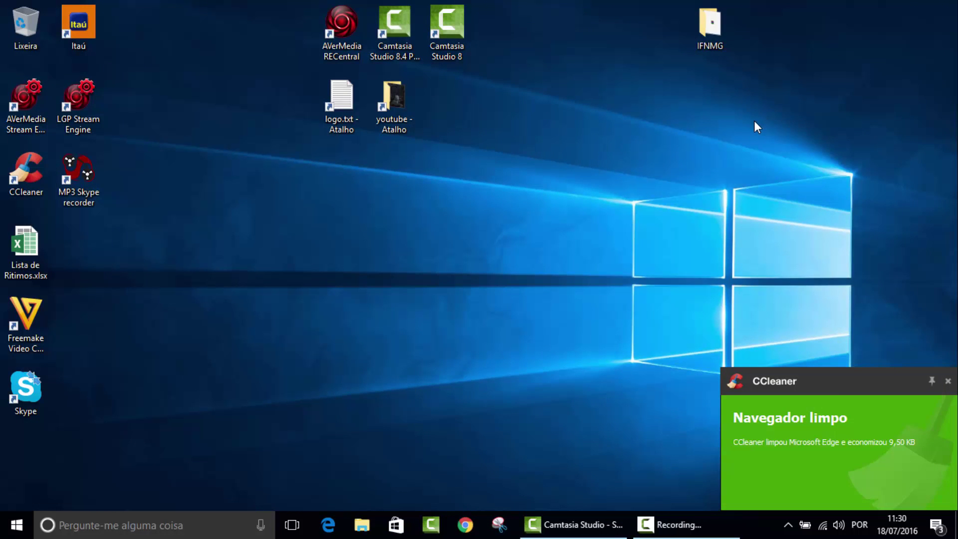
click(266, 523)
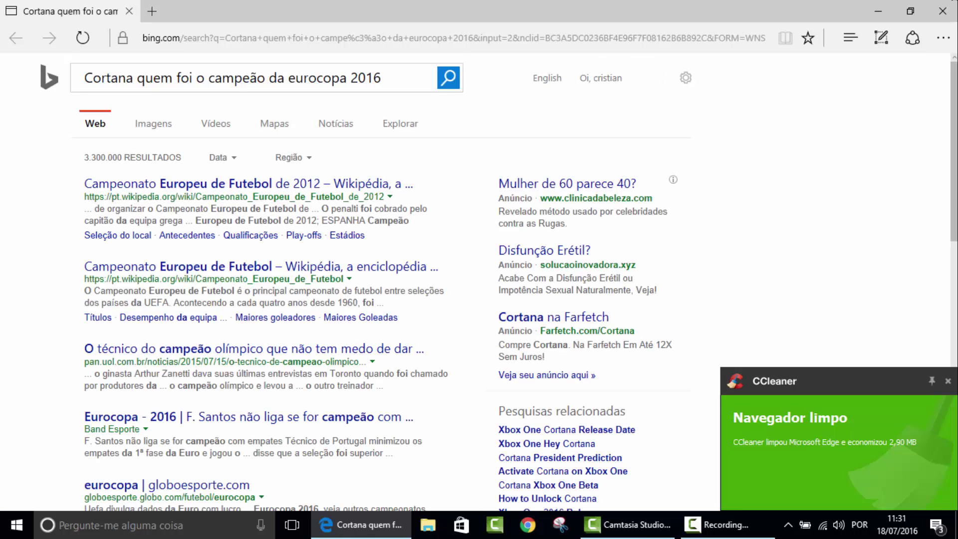
click(942, 11)
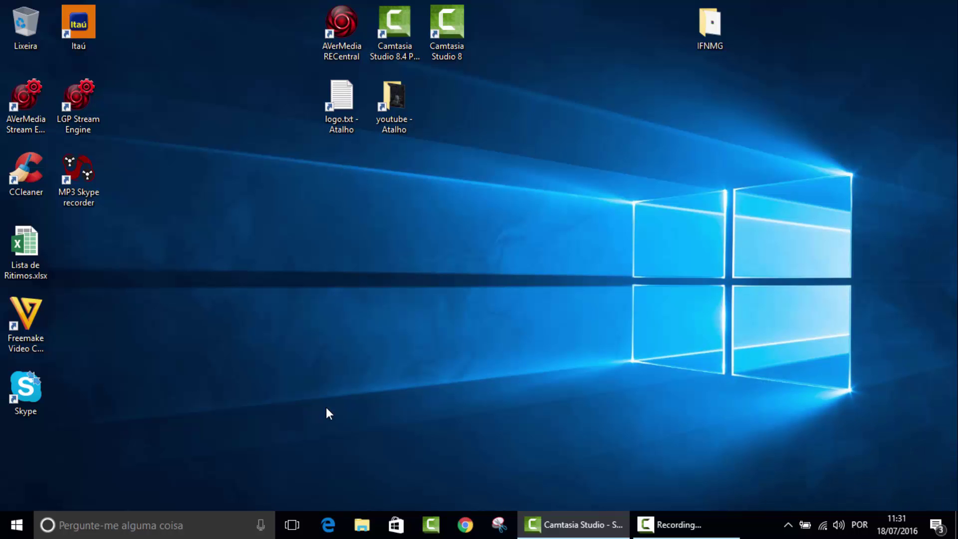
- Tell Cortana by voice "você é muito bonita", then close her reply and the CCleaner notification
click(256, 525)
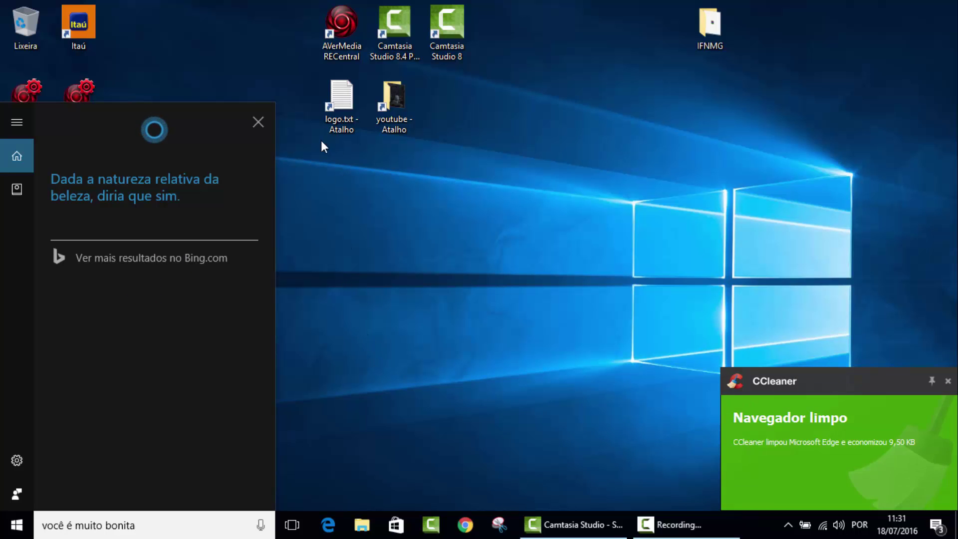
click(267, 132)
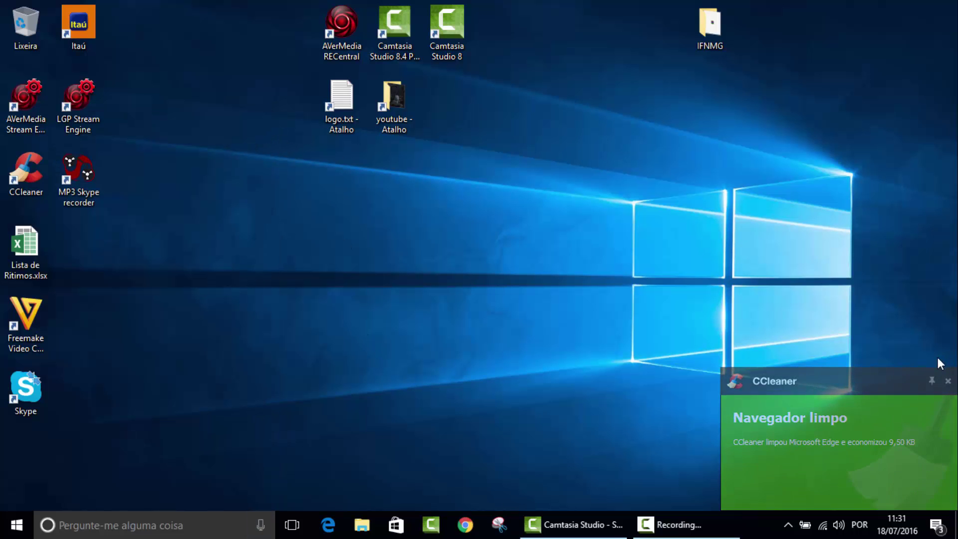
click(949, 380)
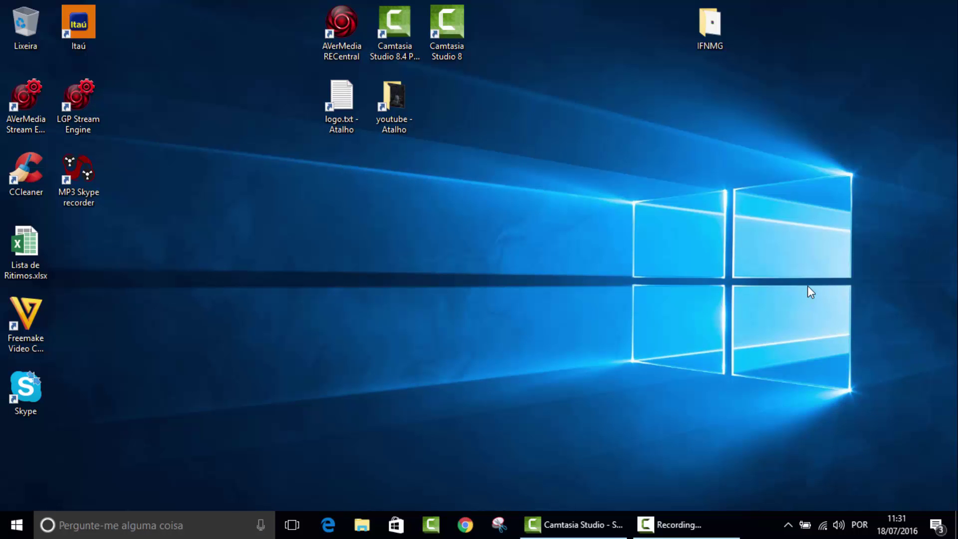